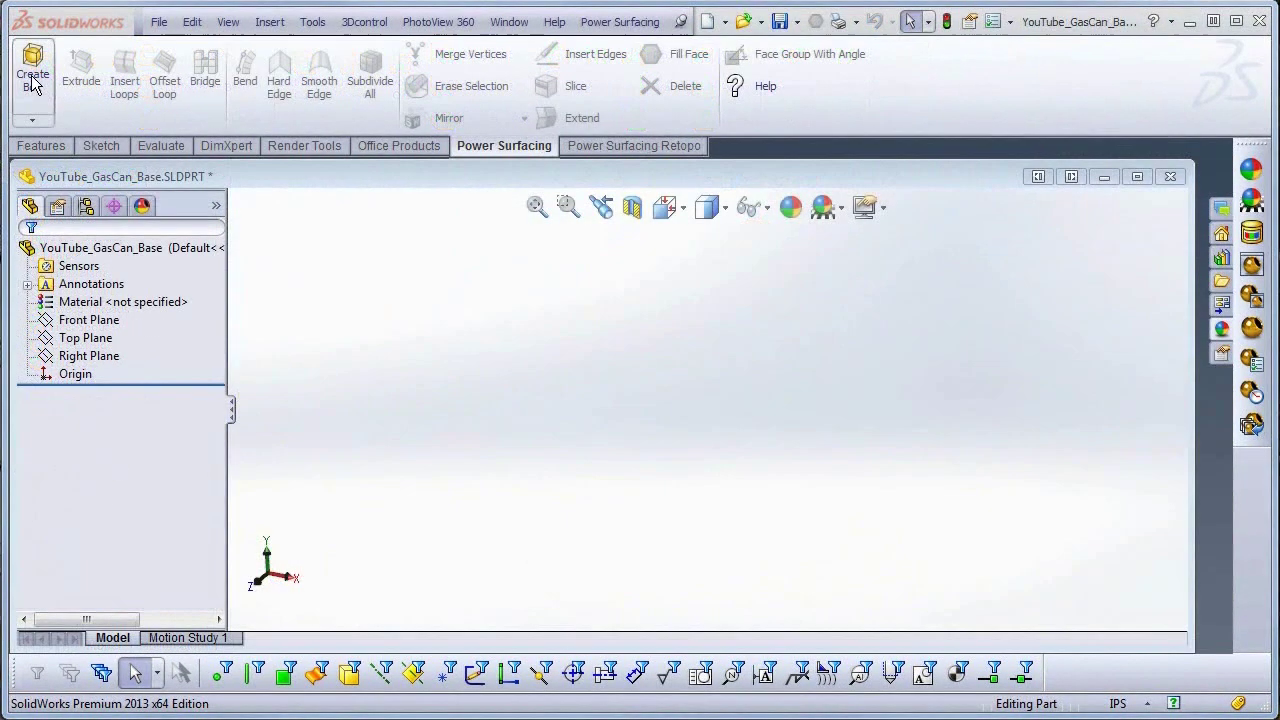
# - Create a box body 10 in long, 6 in wide and 8 in high with one segment in each direction
pyautogui.click(32, 75)
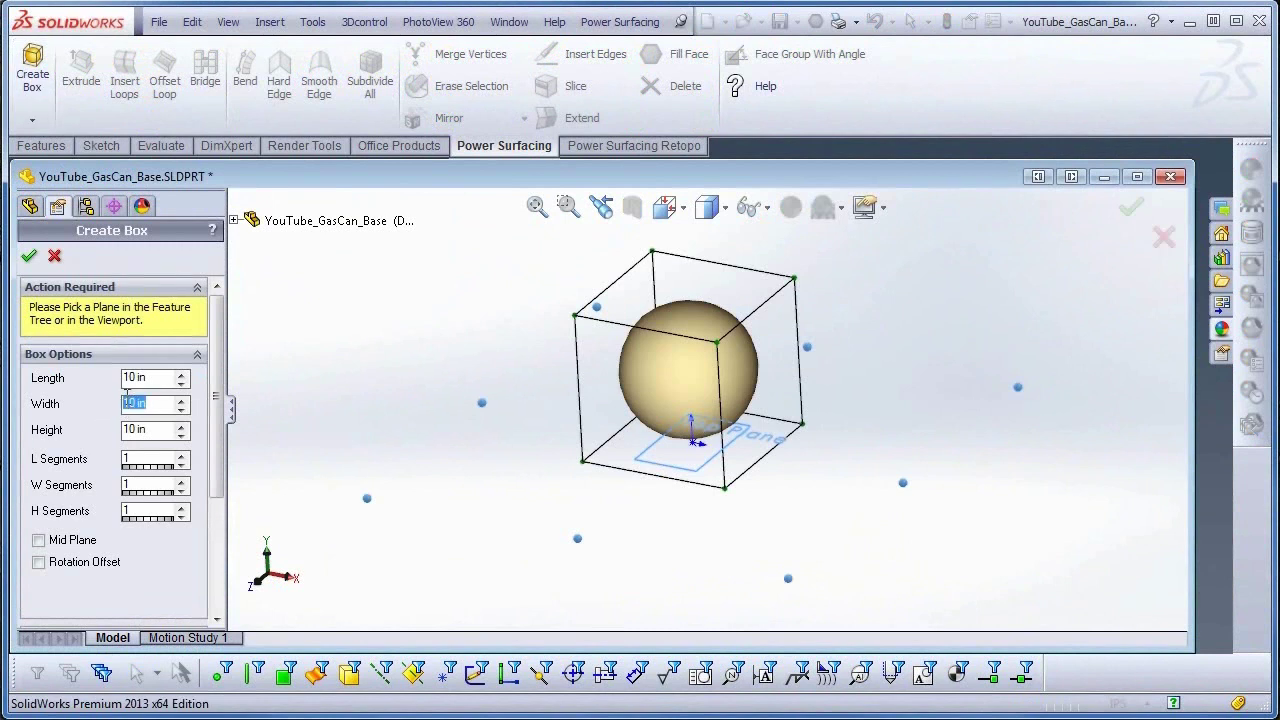
pyautogui.press('Tab')
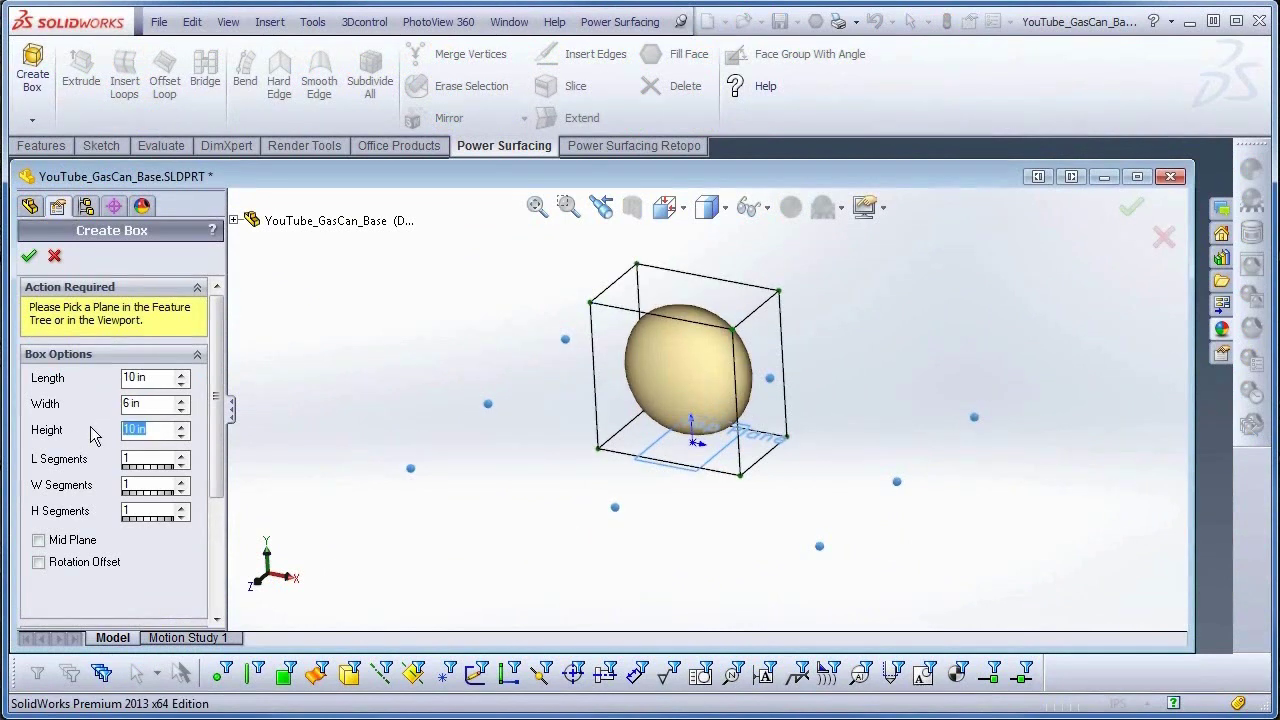
pyautogui.click(28, 257)
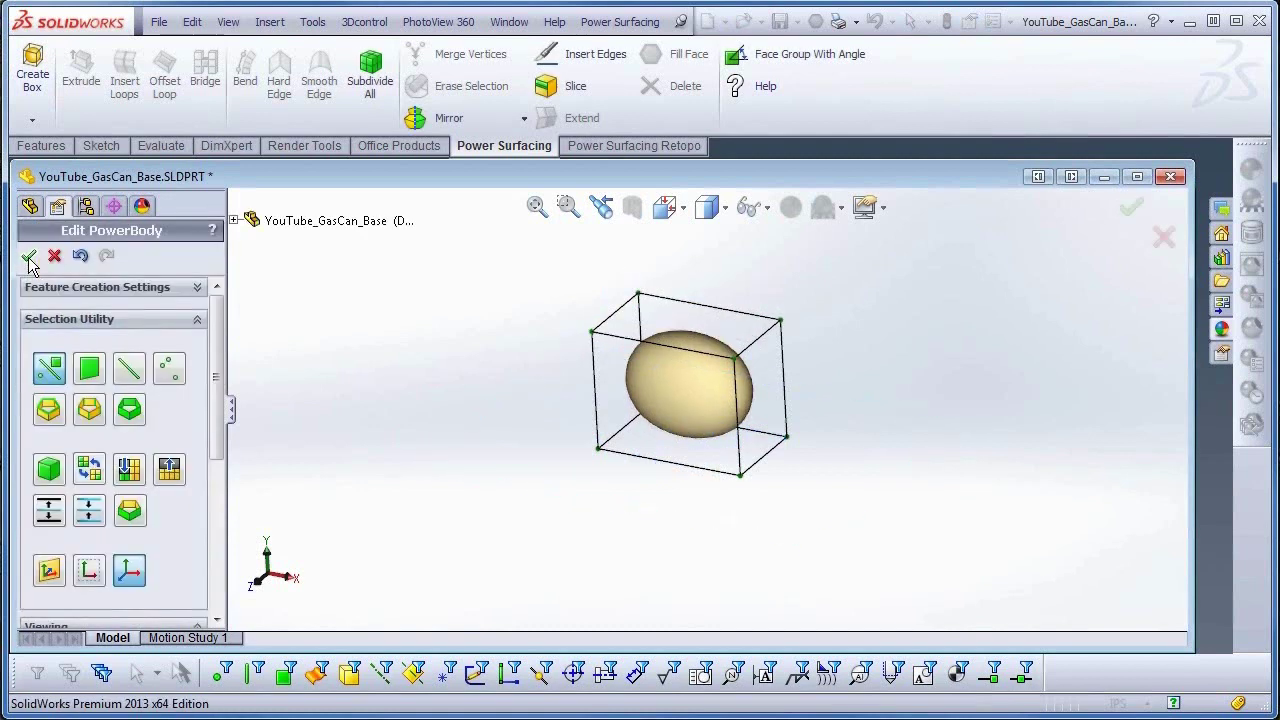
# - Display only the control cage and narrow the box's top face to about 5.1 in along Z
pyautogui.moveTo(217, 424); pyautogui.dragTo(220, 489)
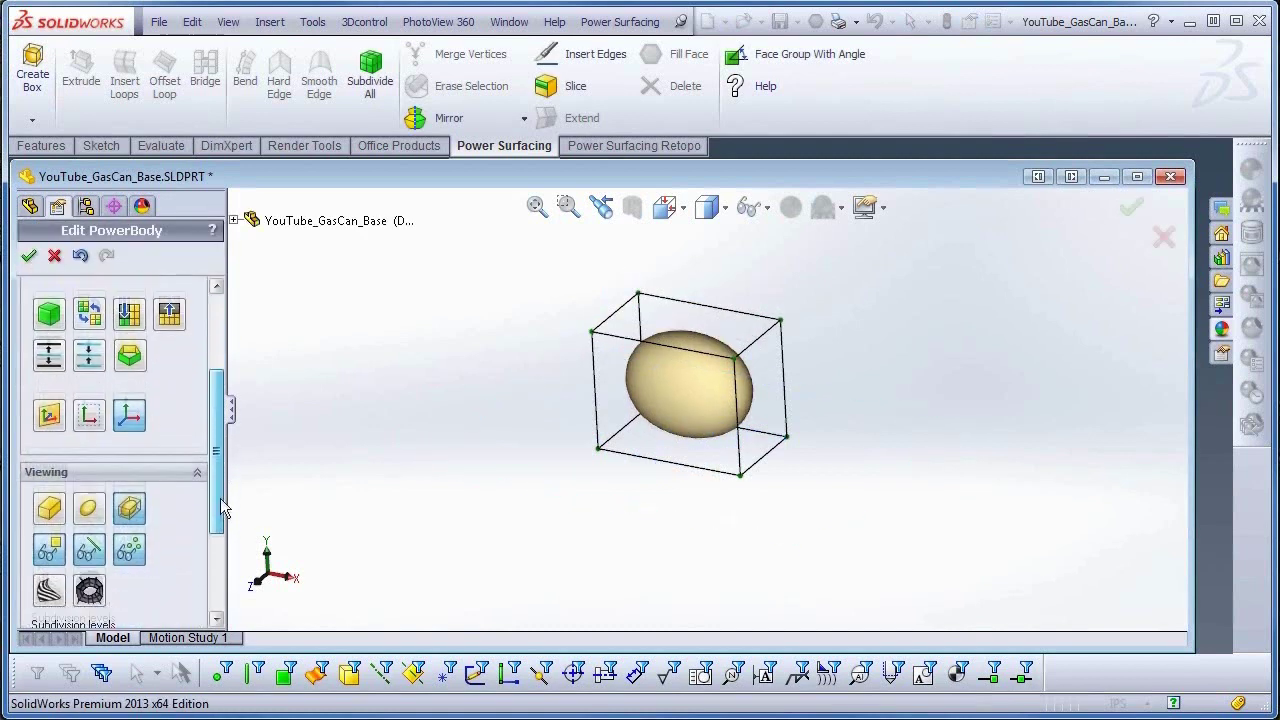
pyautogui.click(52, 487)
pyautogui.scroll(-3, 702, 376)
pyautogui.keyDown('ctrl'); pyautogui.moveTo(683, 375); pyautogui.dragTo(655, 443, button='middle'); pyautogui.keyUp('ctrl')
pyautogui.click(646, 347)
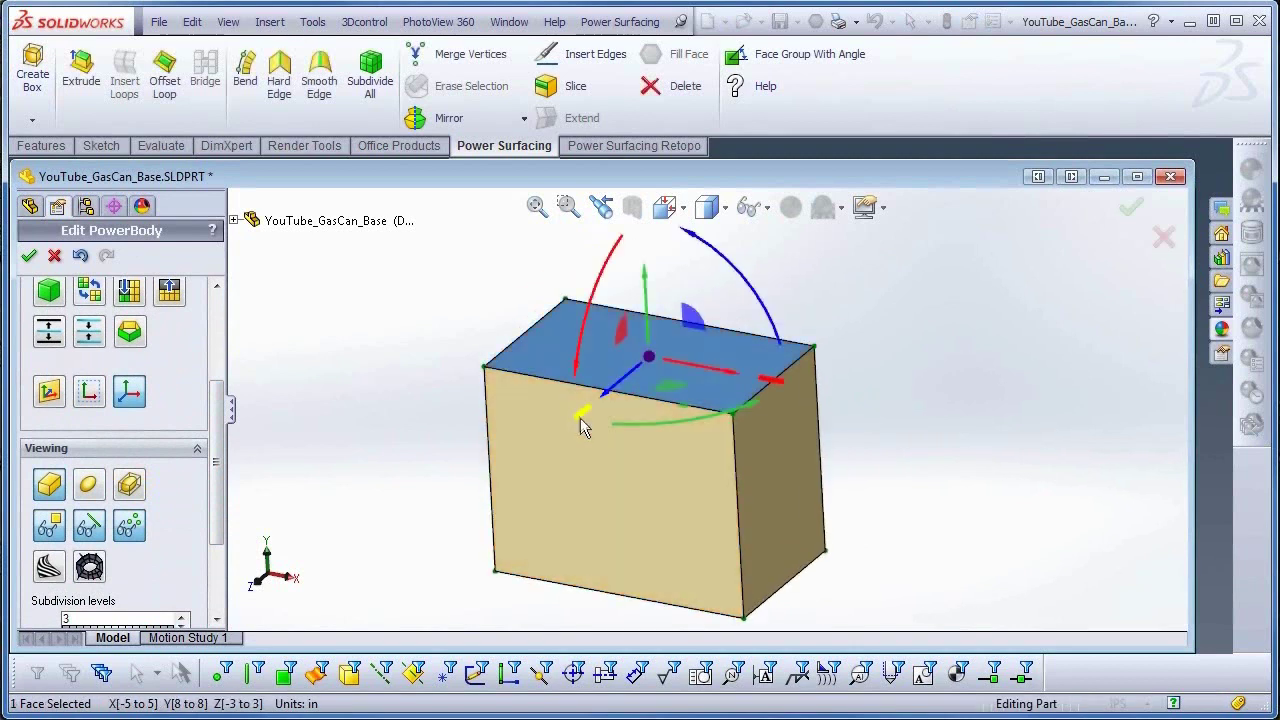
pyautogui.moveTo(579, 416); pyautogui.dragTo(586, 403)
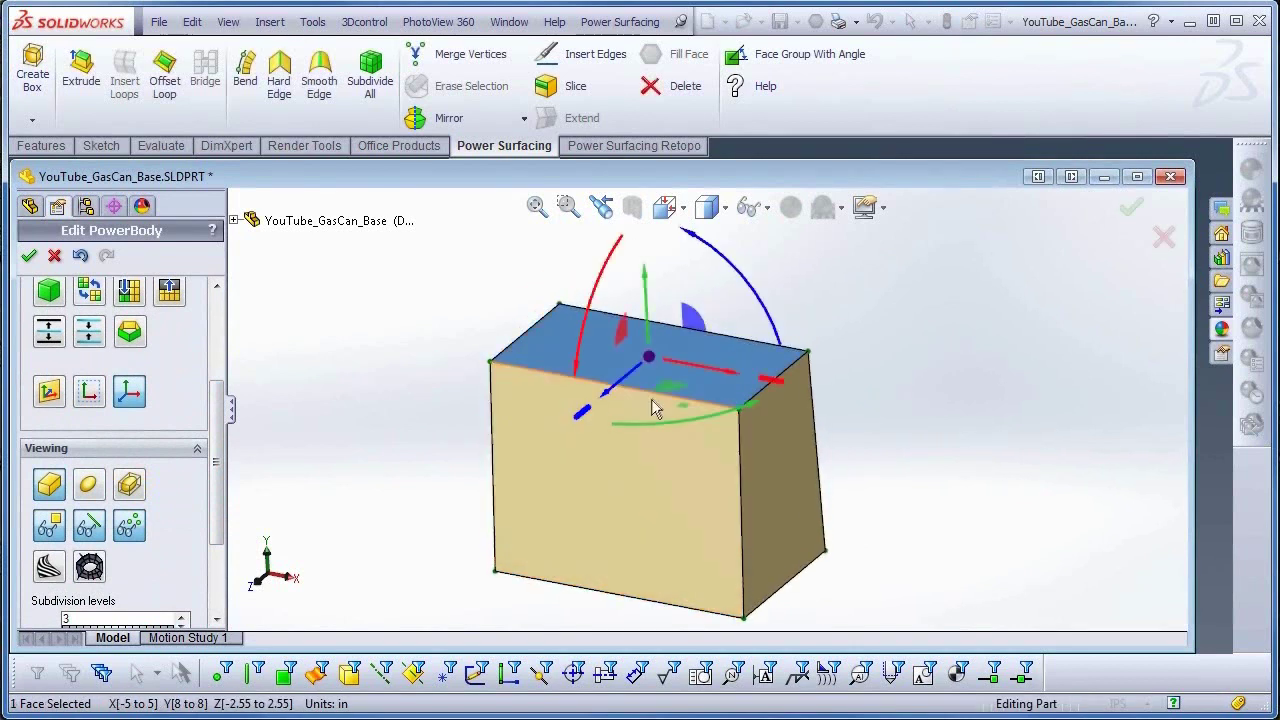
# - Insert two evenly spaced edge loops across the box's length to divide it into three equal sections
pyautogui.doubleClick(645, 392)
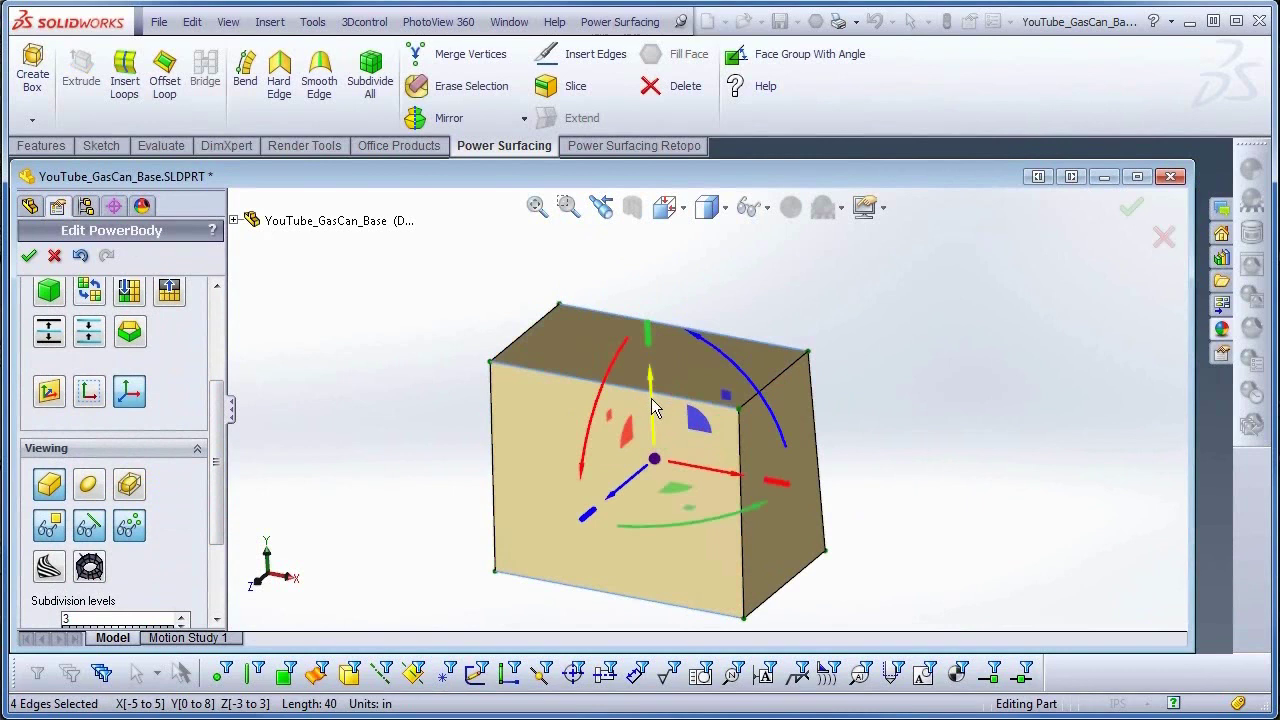
pyautogui.rightClick(651, 398)
pyautogui.click(669, 449)
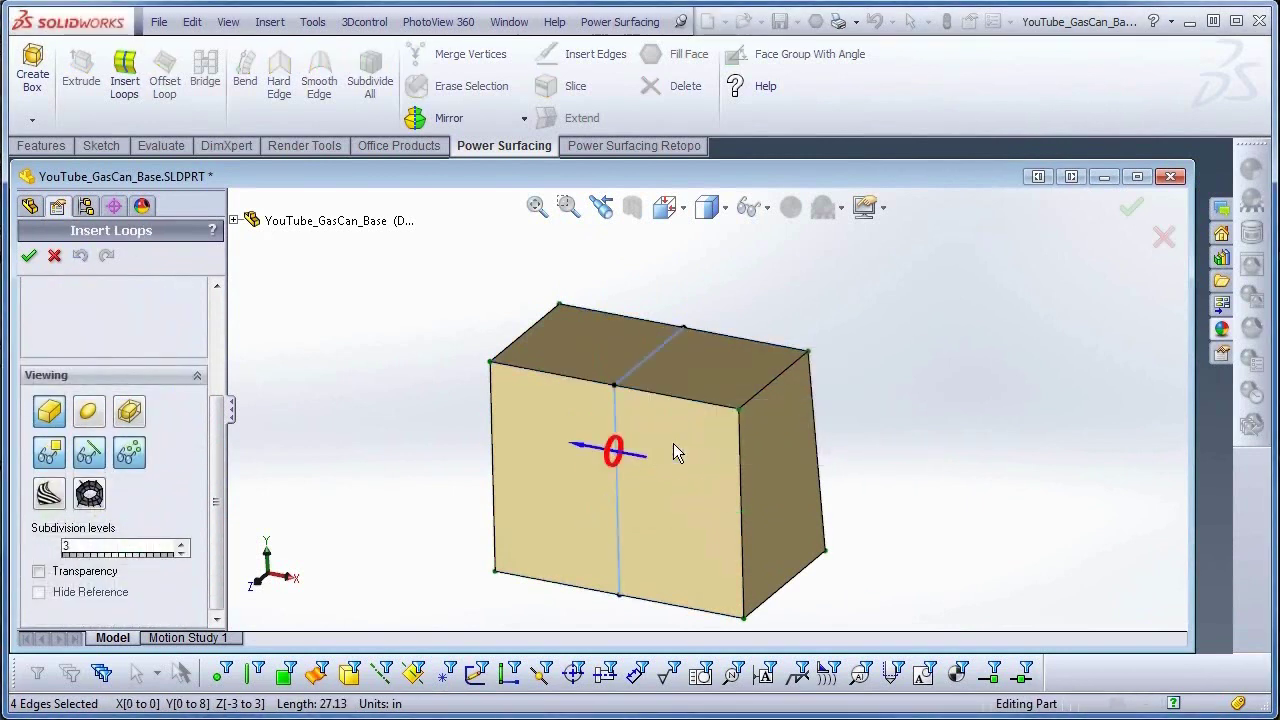
pyautogui.moveTo(610, 395); pyautogui.dragTo(619, 330)
pyautogui.click(640, 355)
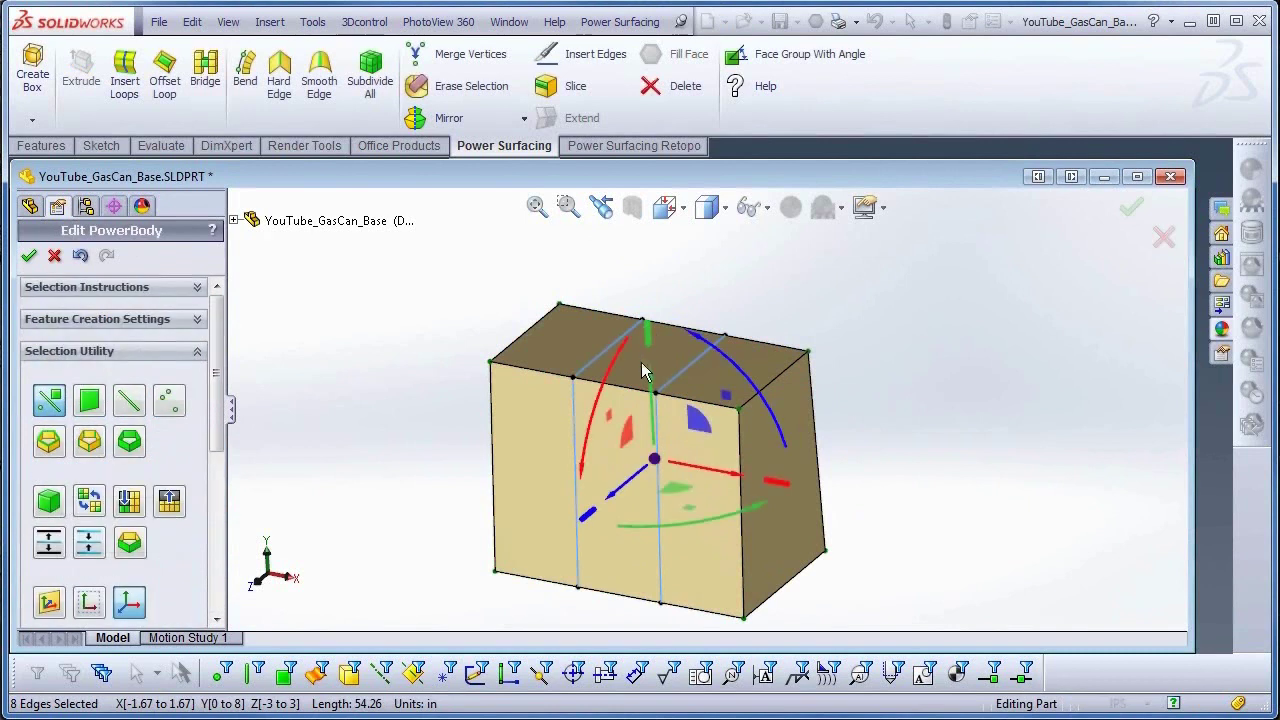
# - Extrude the two outer top faces upward about 1 in and narrow them to about 3 in along Z
pyautogui.click(570, 350)
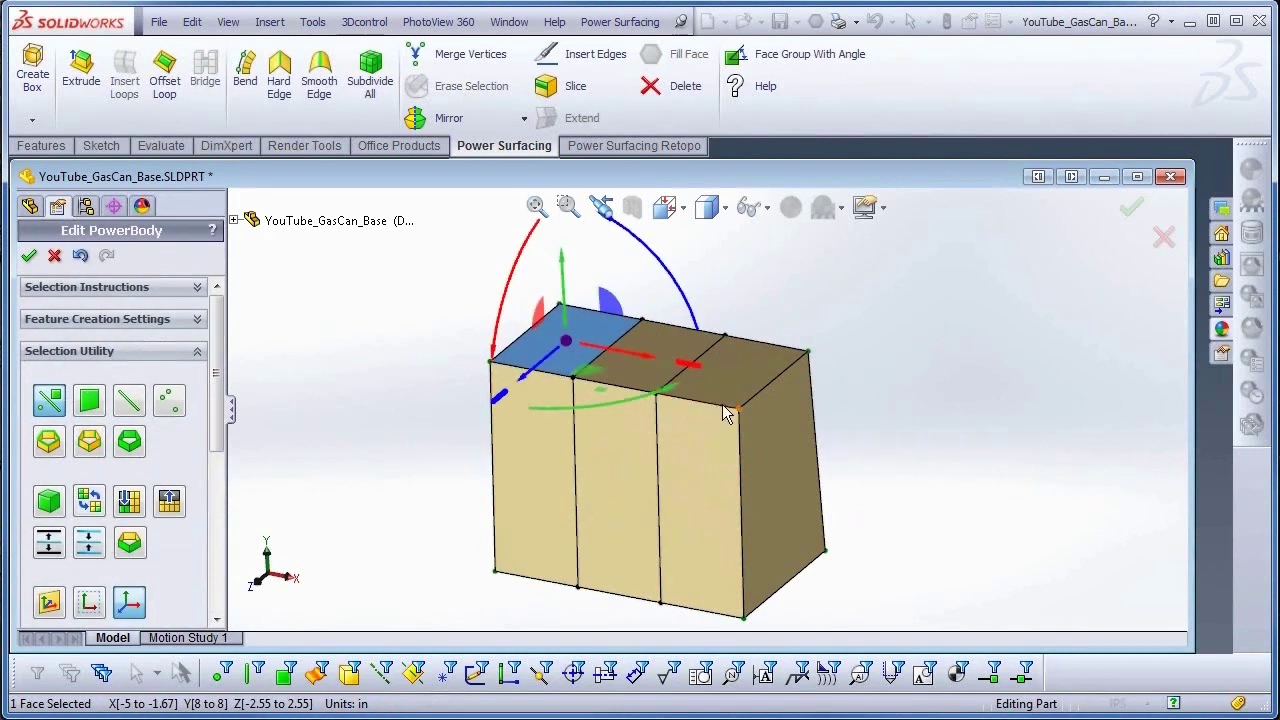
pyautogui.click(745, 376)
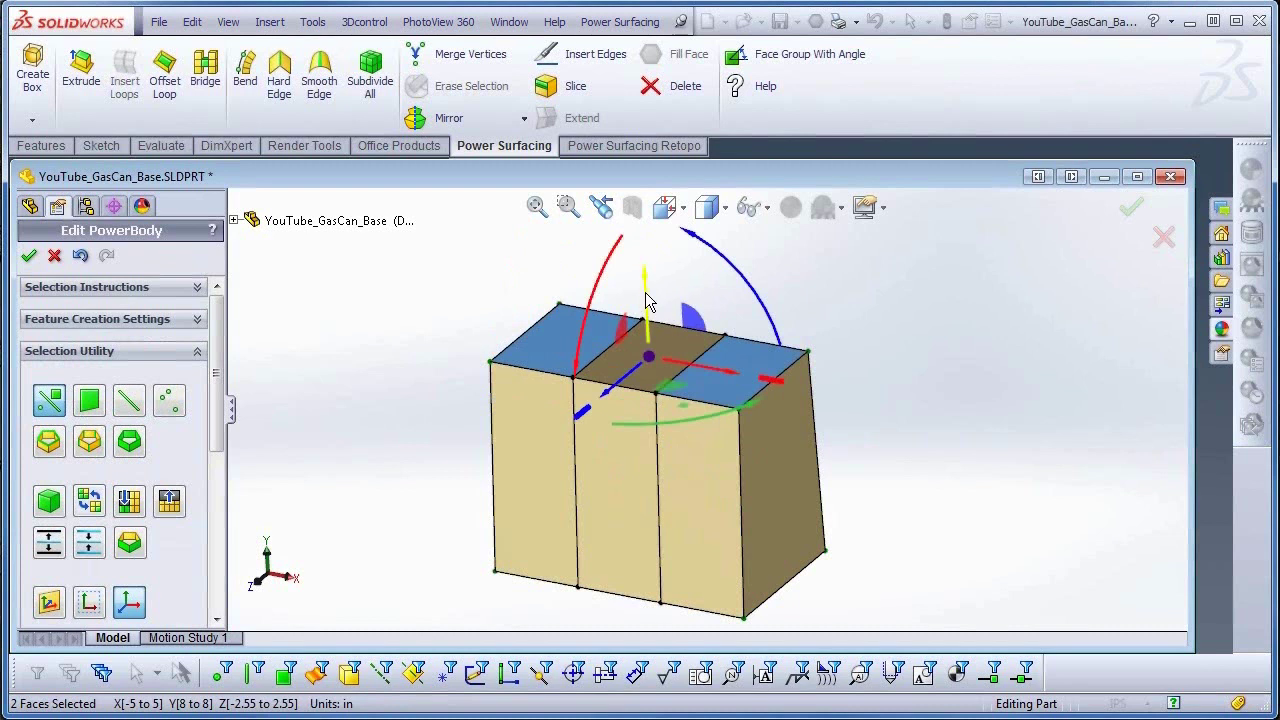
pyautogui.moveTo(645, 293); pyautogui.dragTo(652, 270)
pyautogui.moveTo(583, 385); pyautogui.dragTo(608, 368)
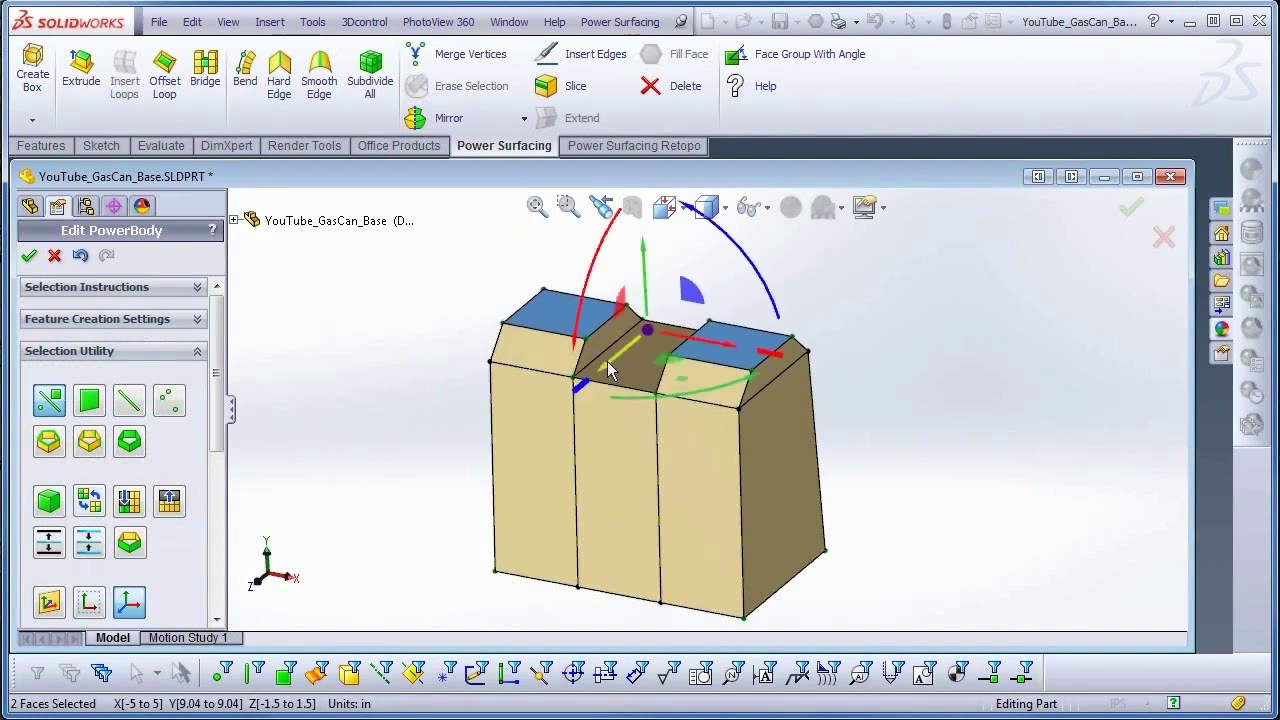
# - Move the left block's outer top edge inward about 1.4 in and insert one centred edge loop through the right section
pyautogui.click(554, 309)
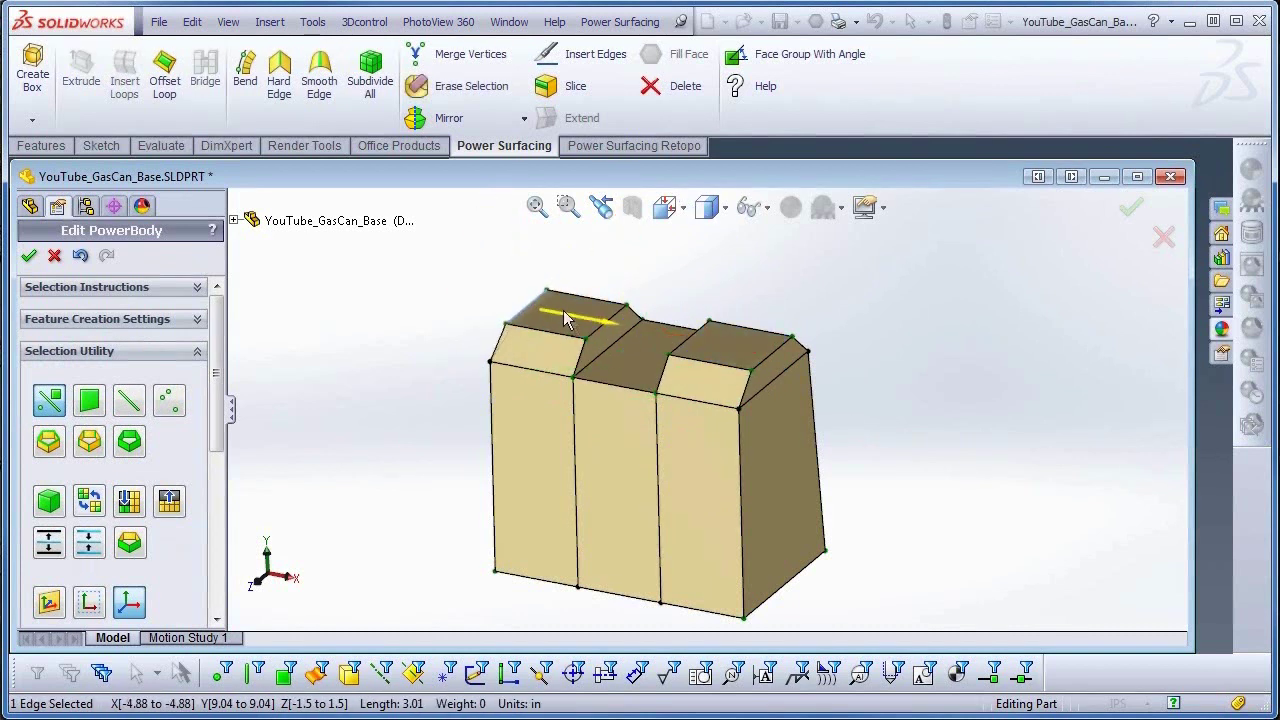
pyautogui.moveTo(585, 322); pyautogui.dragTo(591, 324)
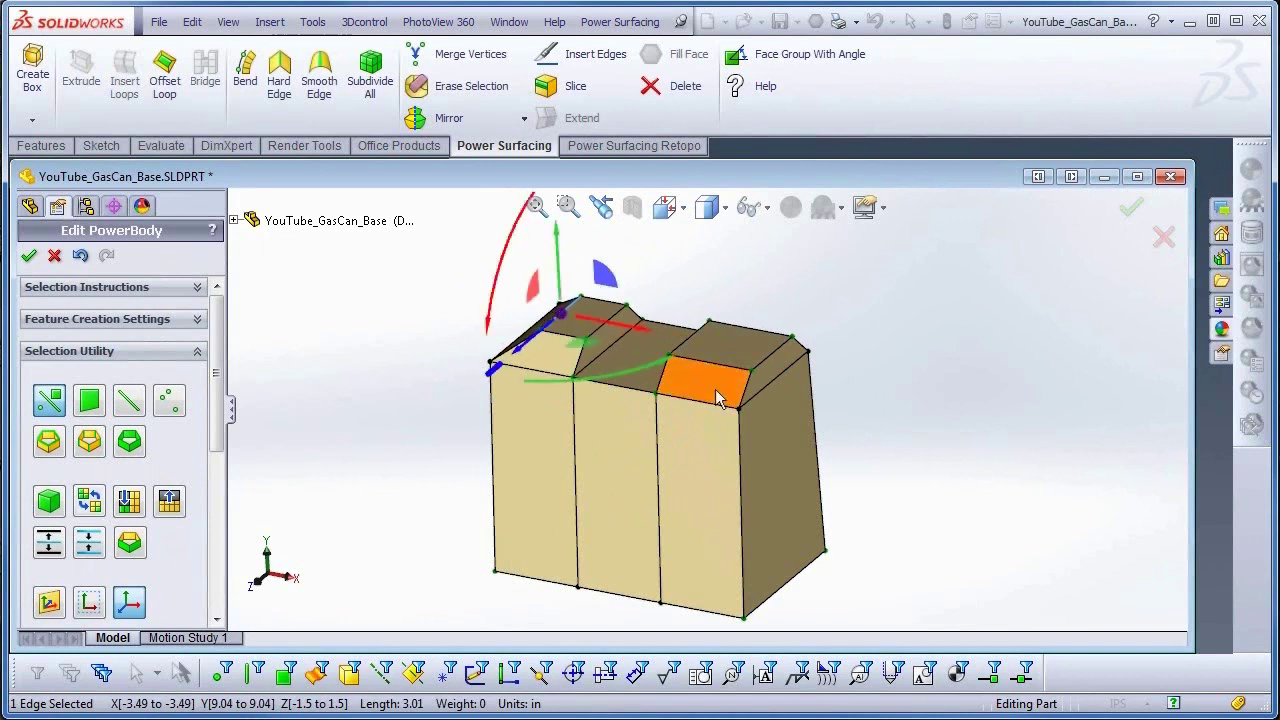
pyautogui.doubleClick(717, 366)
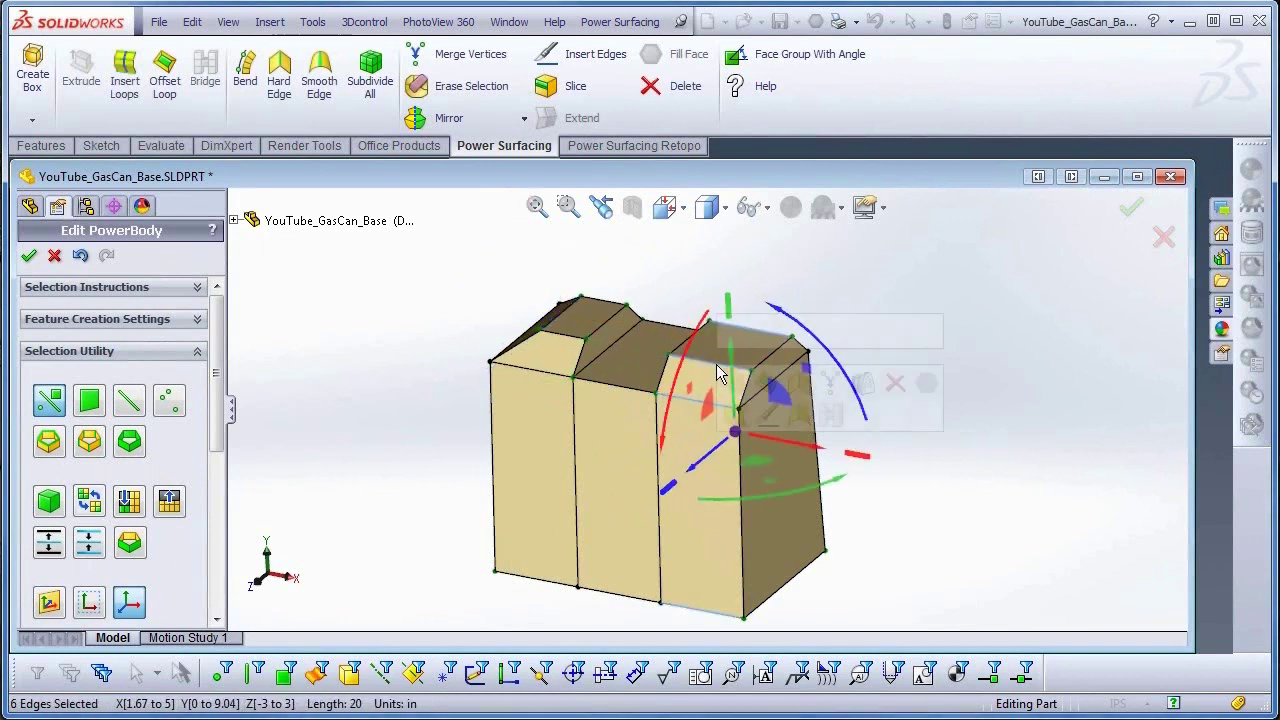
pyautogui.rightClick(717, 366)
pyautogui.click(734, 414)
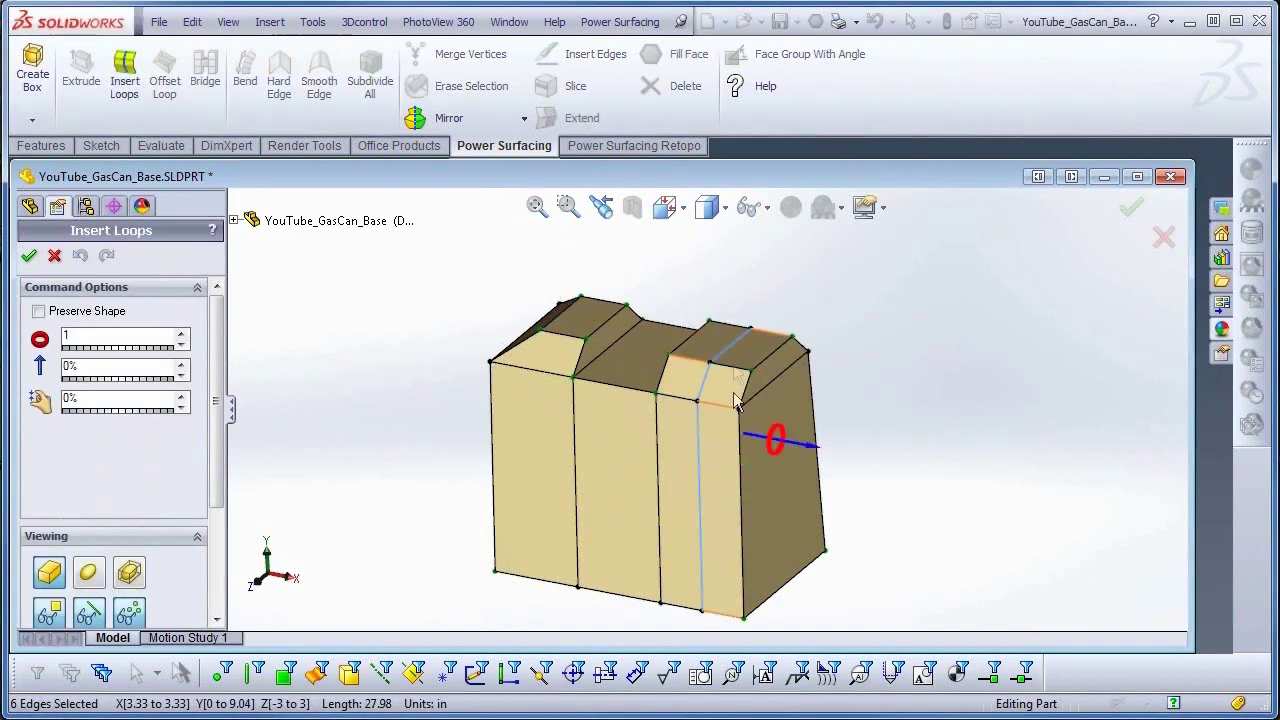
pyautogui.click(708, 284)
# - Extrude the left block's top face upward toward the centre and rotate it to the right to start the handle
pyautogui.click(577, 326)
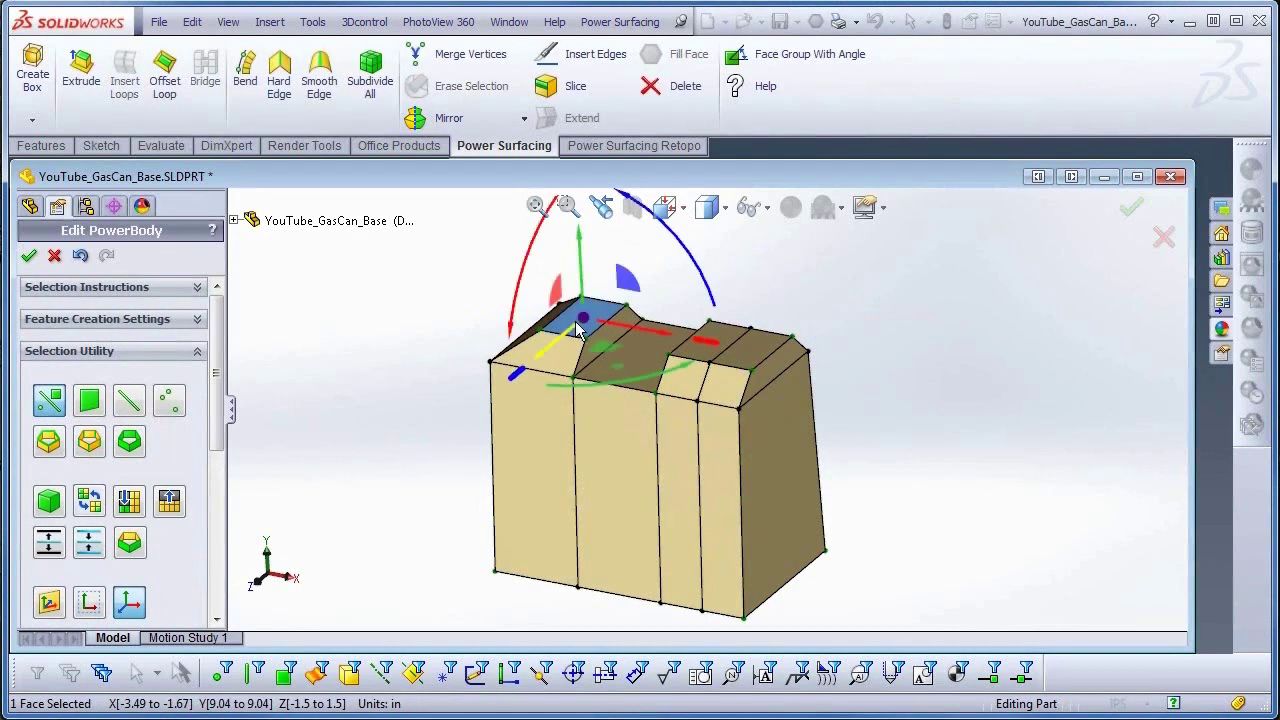
pyautogui.moveTo(625, 287); pyautogui.dragTo(666, 272)
pyautogui.moveTo(736, 246); pyautogui.dragTo(768, 386)
pyautogui.moveTo(878, 485)
pyautogui.mouseDown(button='middle')
pyautogui.moveTo(914, 477)
pyautogui.moveTo(859, 478)
pyautogui.mouseUp(button='middle')
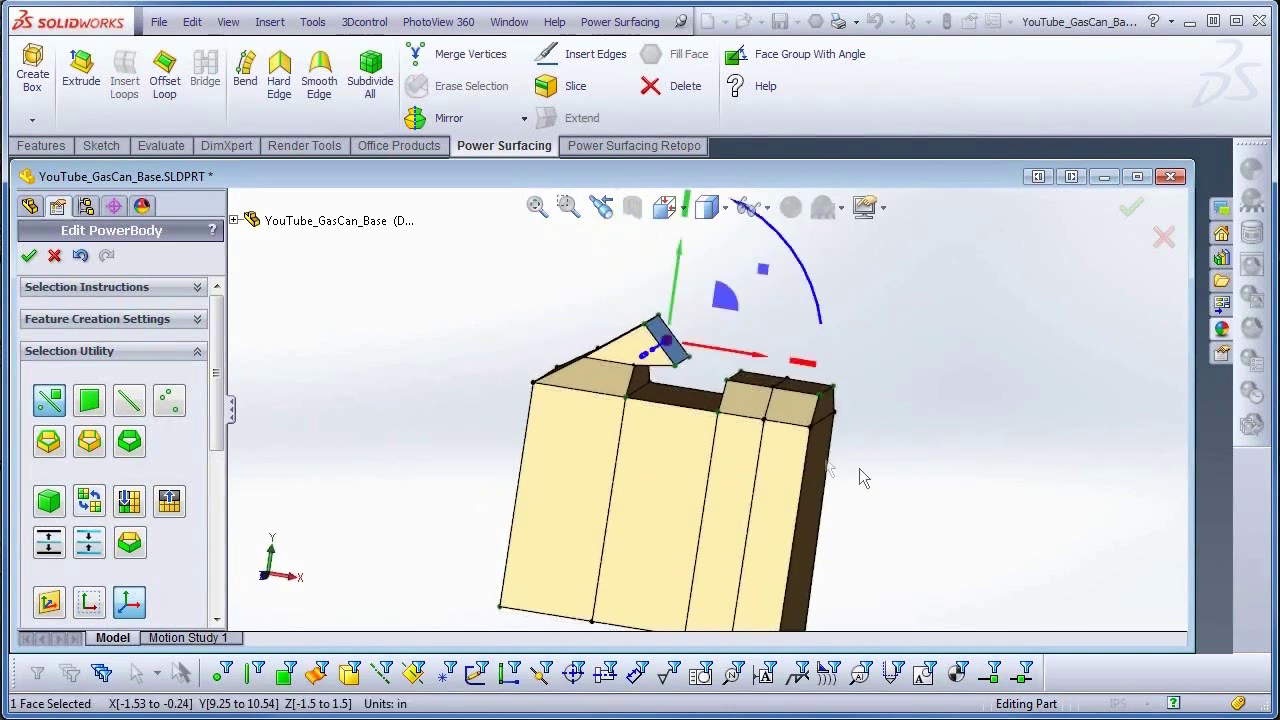
pyautogui.scroll(-2, 220, 444)
pyautogui.moveTo(754, 450); pyautogui.dragTo(730, 421)
pyautogui.moveTo(814, 334); pyautogui.dragTo(810, 404)
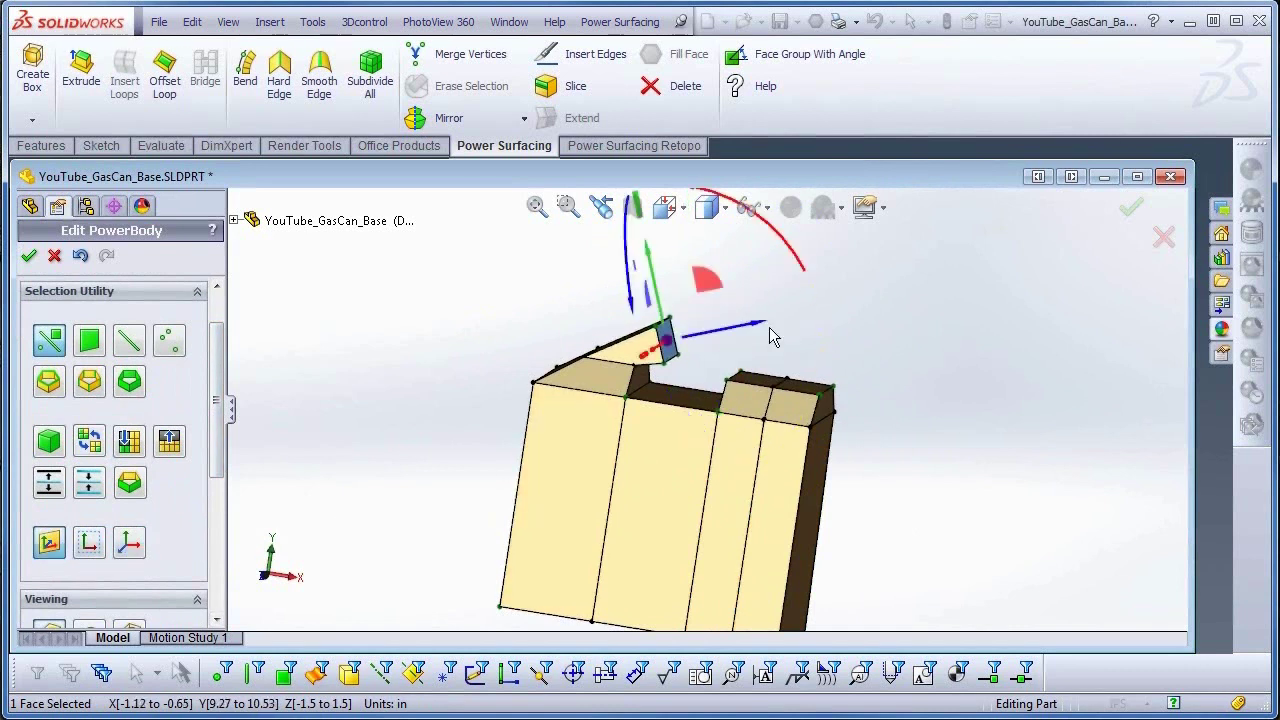
# - Slightly reduce the handle's end face, extrude it about 1.3 in to the right and rotate it nearly vertical
pyautogui.moveTo(637, 203); pyautogui.dragTo(642, 223)
pyautogui.moveTo(713, 285); pyautogui.dragTo(751, 290)
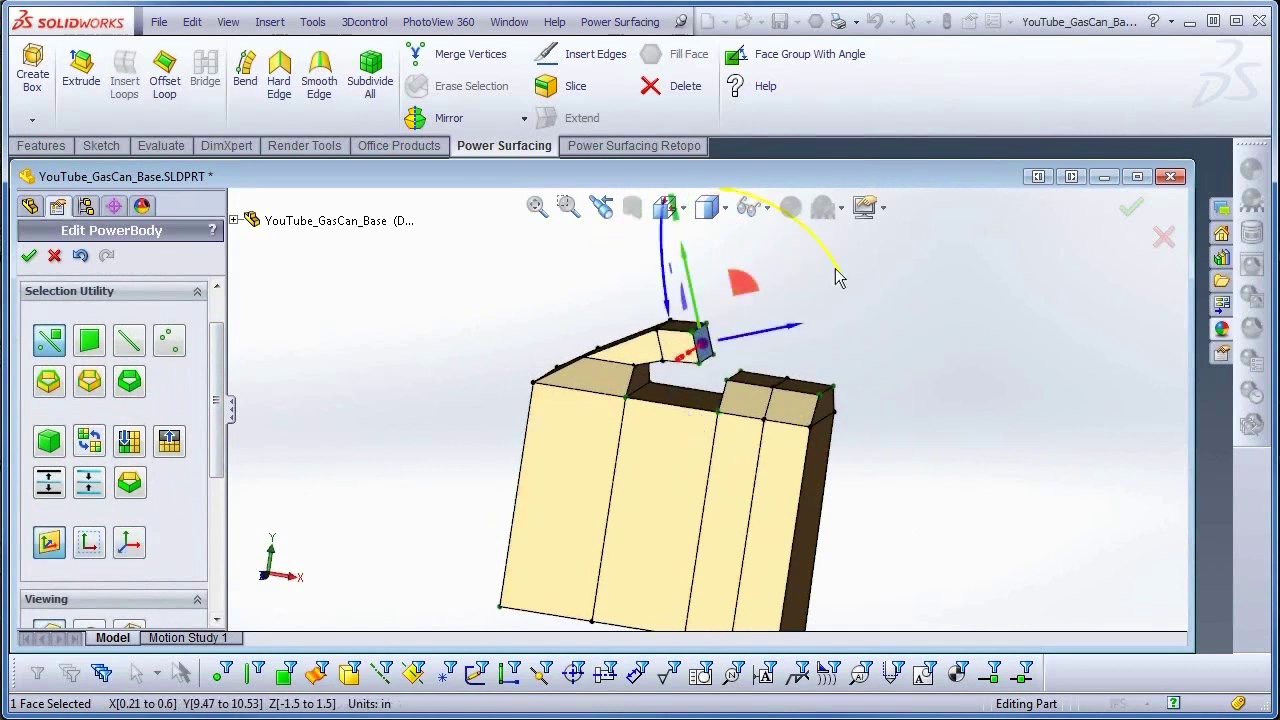
pyautogui.moveTo(835, 270); pyautogui.dragTo(850, 308)
# - Extrude the top face of the right block's inner segment upward to the height of the handle
pyautogui.moveTo(942, 454); pyautogui.dragTo(912, 464, button='middle')
pyautogui.click(894, 384)
pyautogui.moveTo(741, 388); pyautogui.dragTo(736, 418, button='middle')
pyautogui.click(736, 412)
pyautogui.keyDown('alt'); pyautogui.moveTo(736, 357); pyautogui.dragTo(749, 330); pyautogui.keyUp('alt')
pyautogui.moveTo(970, 482); pyautogui.dragTo(977, 438, button='middle')
pyautogui.moveTo(743, 313); pyautogui.dragTo(741, 301)
# - Bridge the handle's end face to the facing side of the raised right block to close the handle
pyautogui.click(685, 356)
pyautogui.click(686, 360)
pyautogui.click(686, 347)
pyautogui.moveTo(1000, 414); pyautogui.dragTo(731, 367, button='middle')
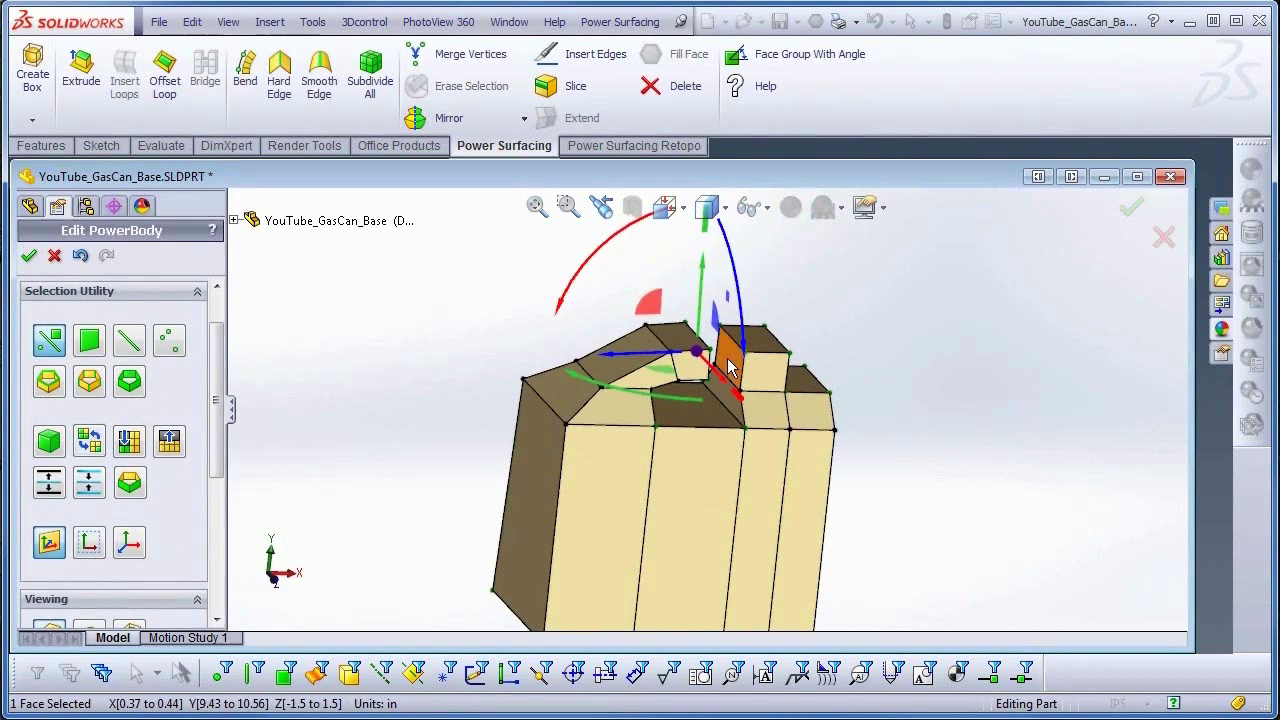
pyautogui.click(731, 367)
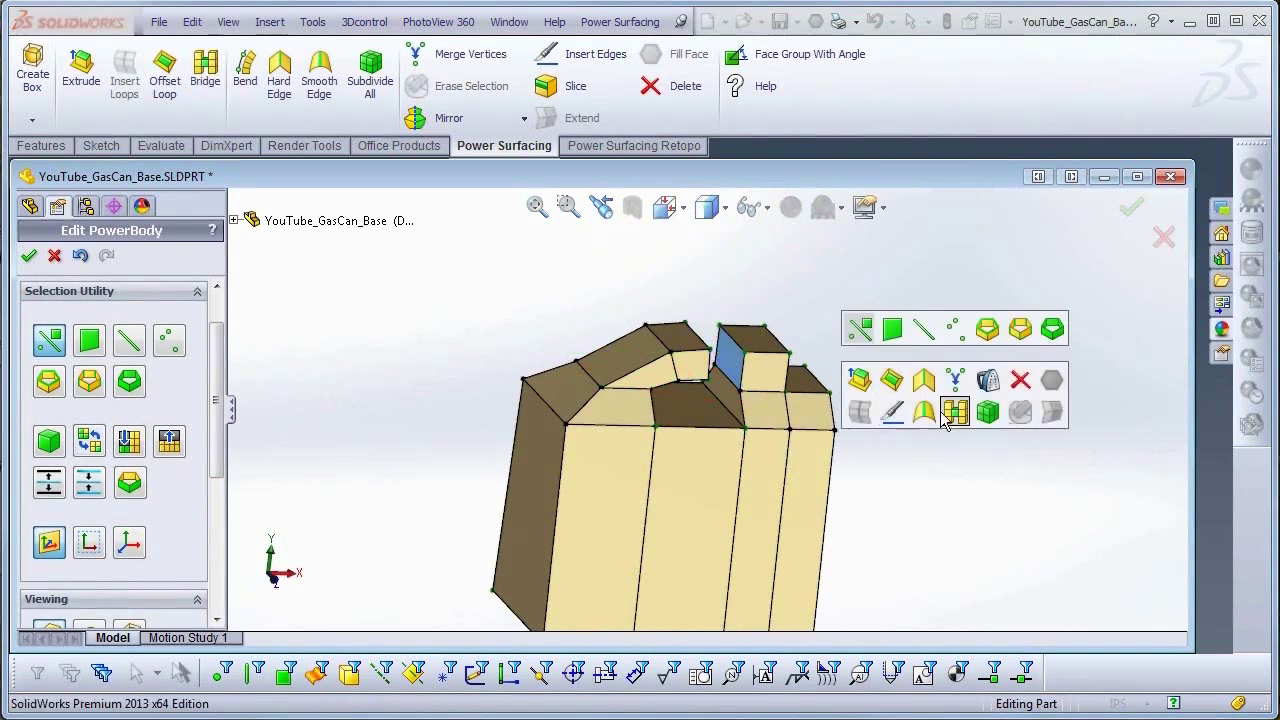
pyautogui.click(954, 414)
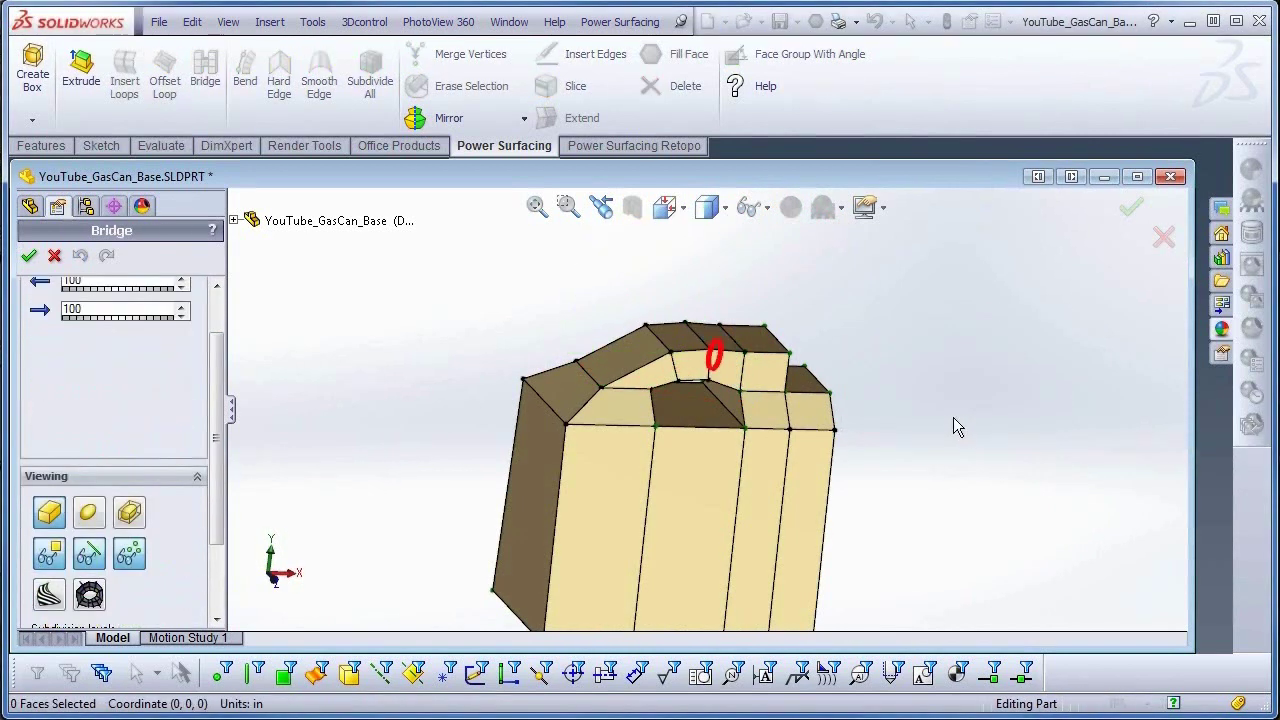
pyautogui.press('Return')
# - Select the vertices of the handle and the top of the right block and narrow them to 2 in along Z
pyautogui.moveTo(917, 417)
pyautogui.mouseDown(button='middle')
pyautogui.moveTo(917, 477)
pyautogui.moveTo(901, 424)
pyautogui.mouseUp(button='middle')
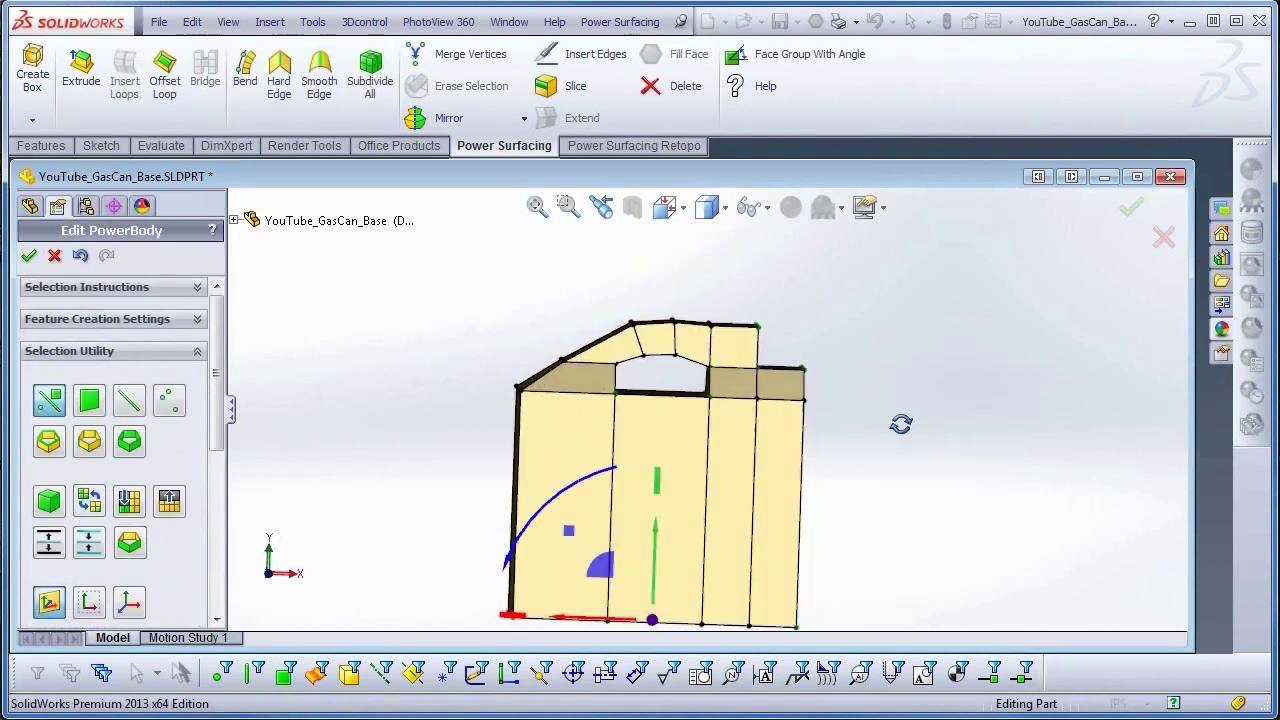
pyautogui.click(888, 297)
pyautogui.moveTo(710, 380); pyautogui.dragTo(598, 388)
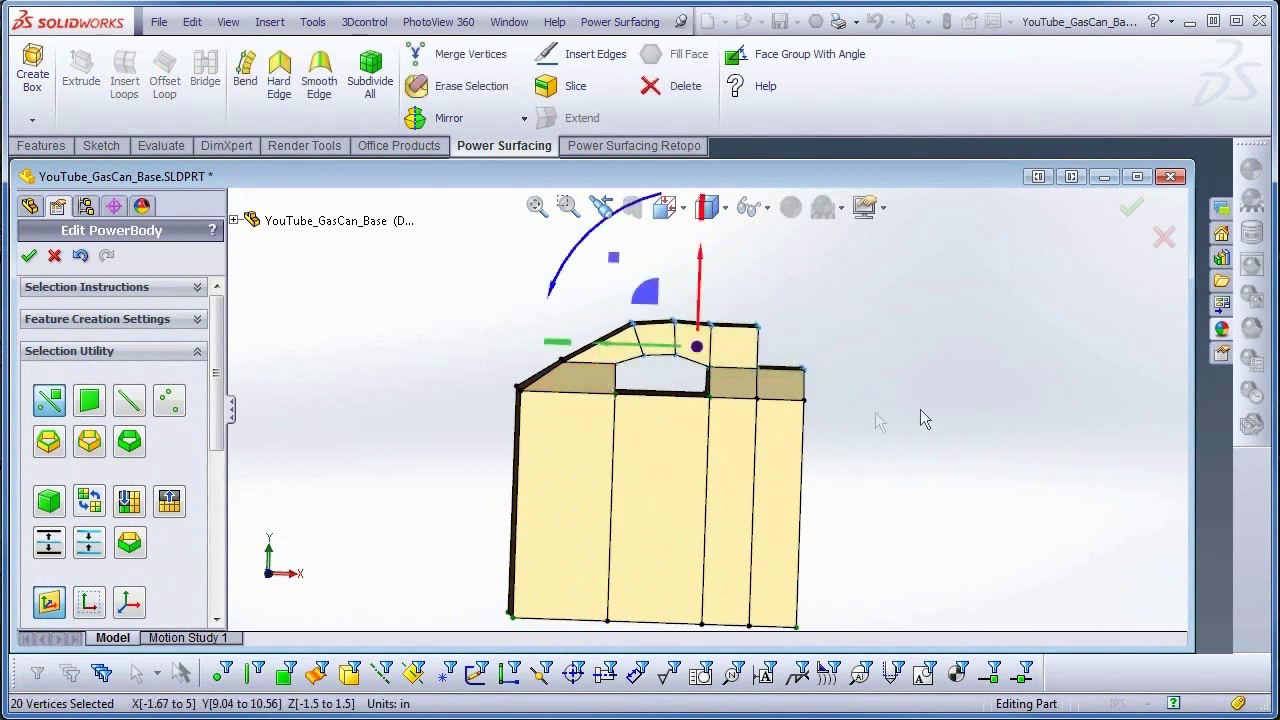
pyautogui.moveTo(877, 417); pyautogui.dragTo(912, 458, button='middle')
pyautogui.moveTo(646, 392); pyautogui.dragTo(887, 430, button='middle')
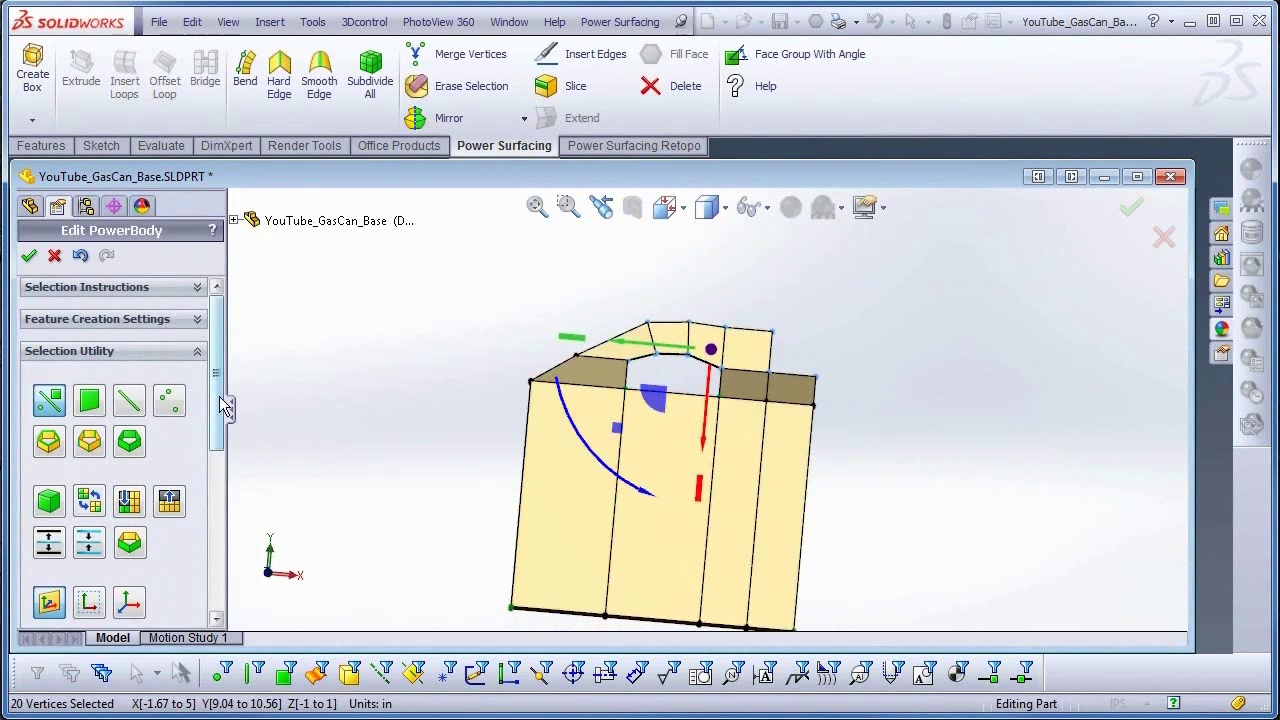
# - Switch the body's display from the control cage to the smooth subdivided shape
pyautogui.moveTo(220, 400); pyautogui.dragTo(219, 566)
pyautogui.click(88, 343)
pyautogui.moveTo(912, 548)
pyautogui.mouseDown(button='middle')
pyautogui.moveTo(900, 500)
pyautogui.moveTo(803, 477)
pyautogui.moveTo(865, 455)
pyautogui.moveTo(904, 541)
pyautogui.moveTo(909, 528)
pyautogui.mouseUp(button='middle')
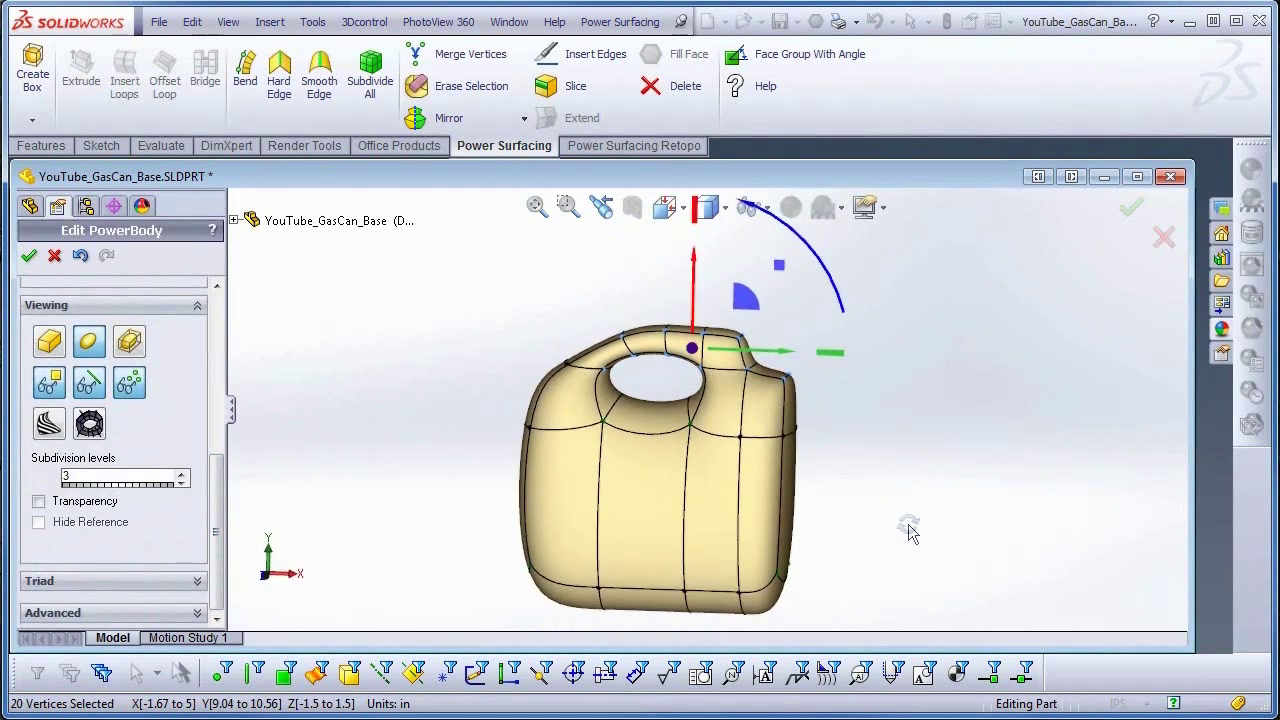
# - Insert two horizontal edge loops around the can's main body with the spread set to 50%
pyautogui.doubleClick(738, 496)
pyautogui.rightClick(739, 497)
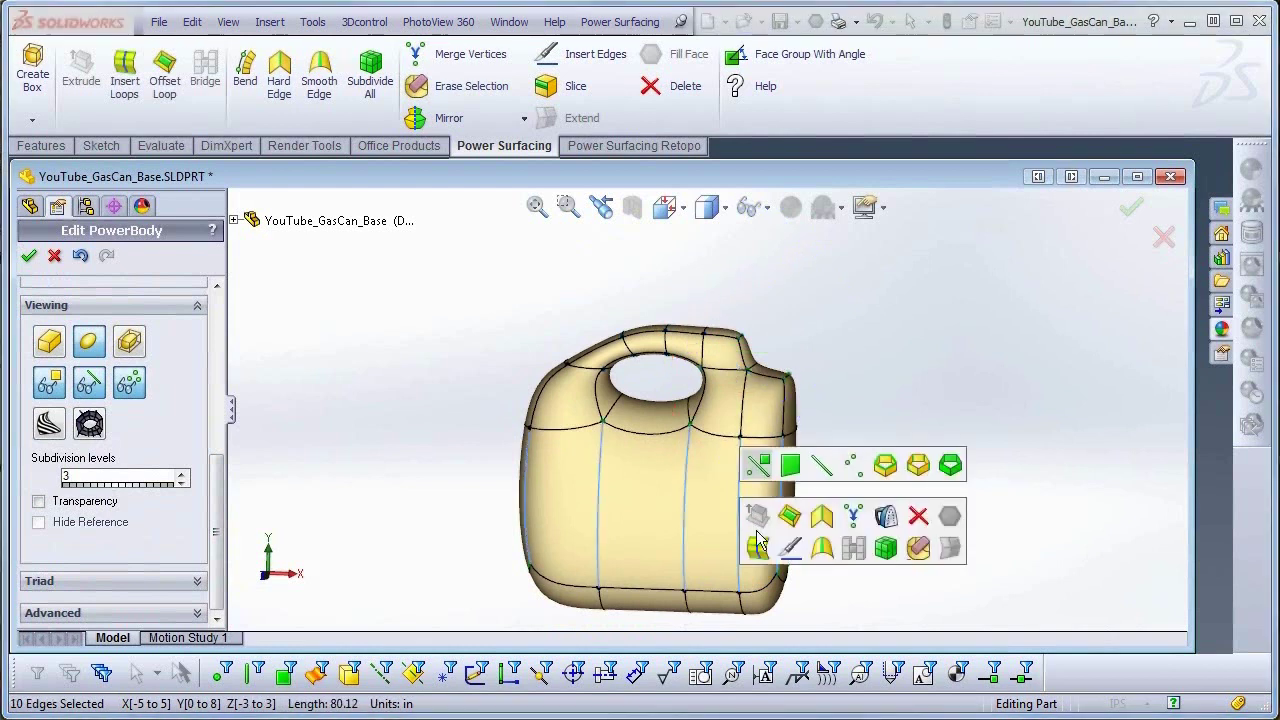
pyautogui.click(755, 548)
pyautogui.moveTo(217, 425); pyautogui.dragTo(220, 285)
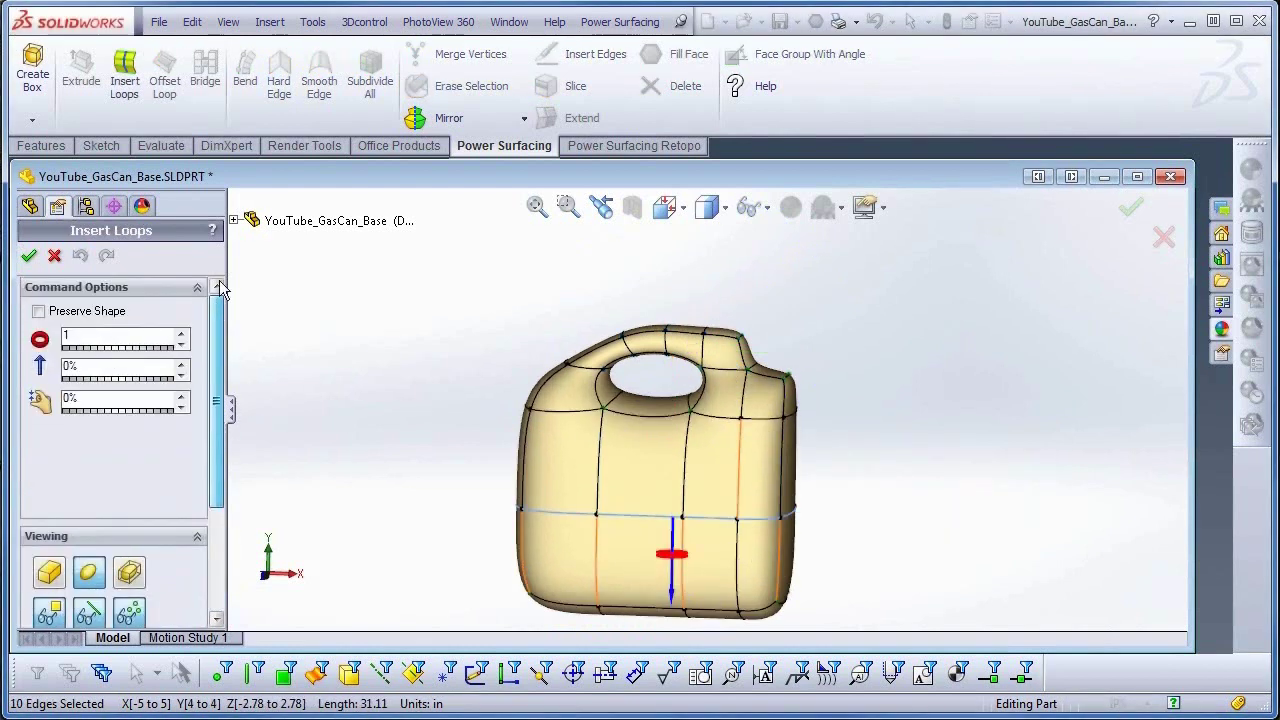
pyautogui.click(181, 334)
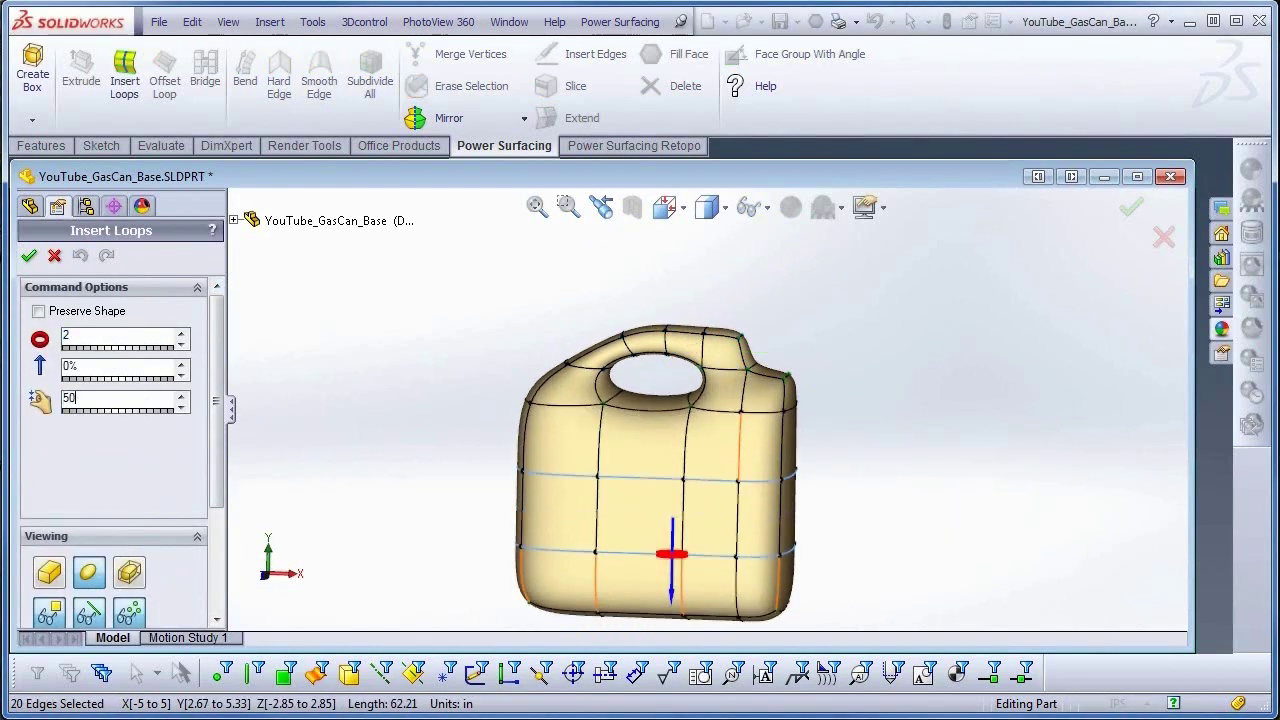
pyautogui.press('Return')
# - Insert a vertical edge loop through the left section of the can's body
pyautogui.moveTo(960, 563); pyautogui.dragTo(976, 542, button='middle')
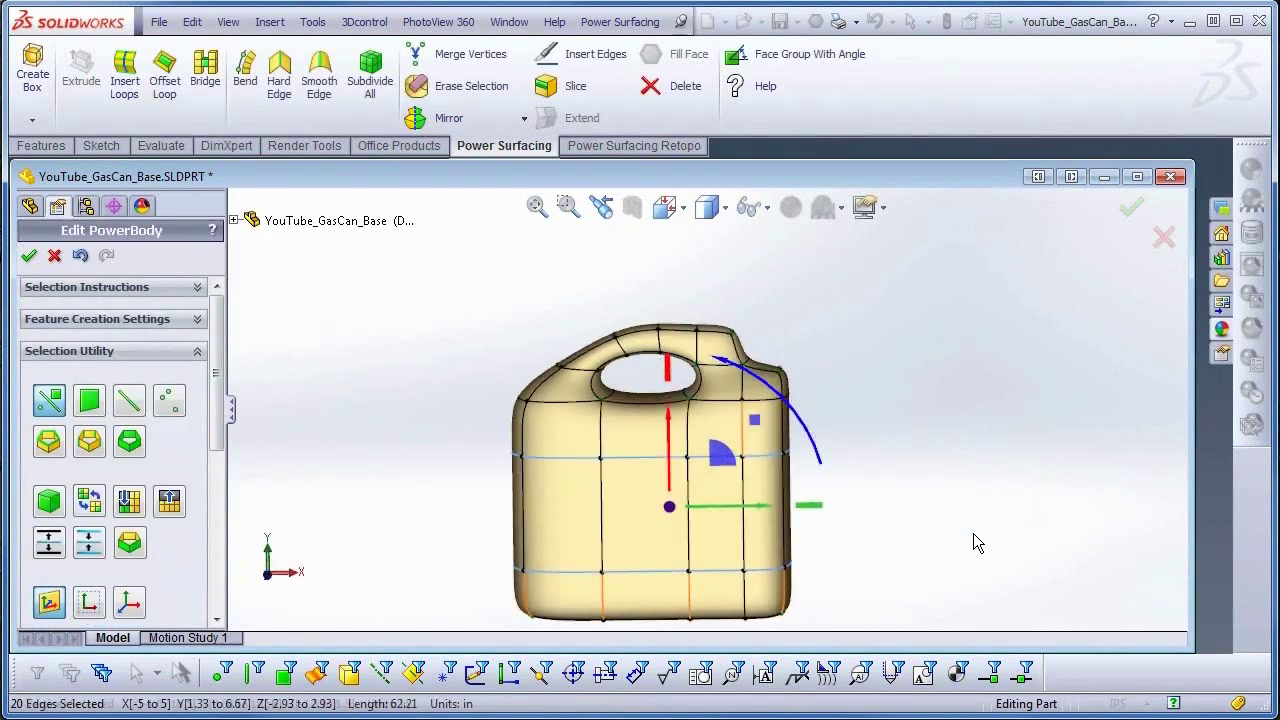
pyautogui.click(446, 600)
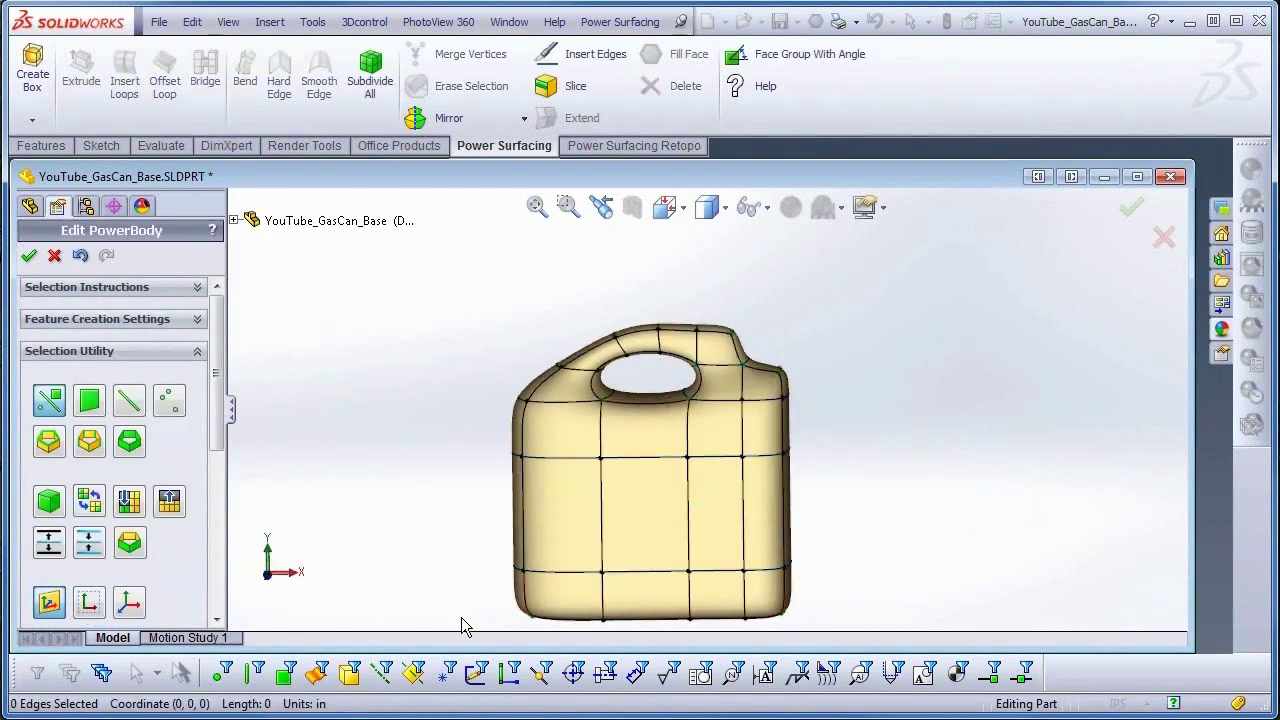
pyautogui.click(565, 579)
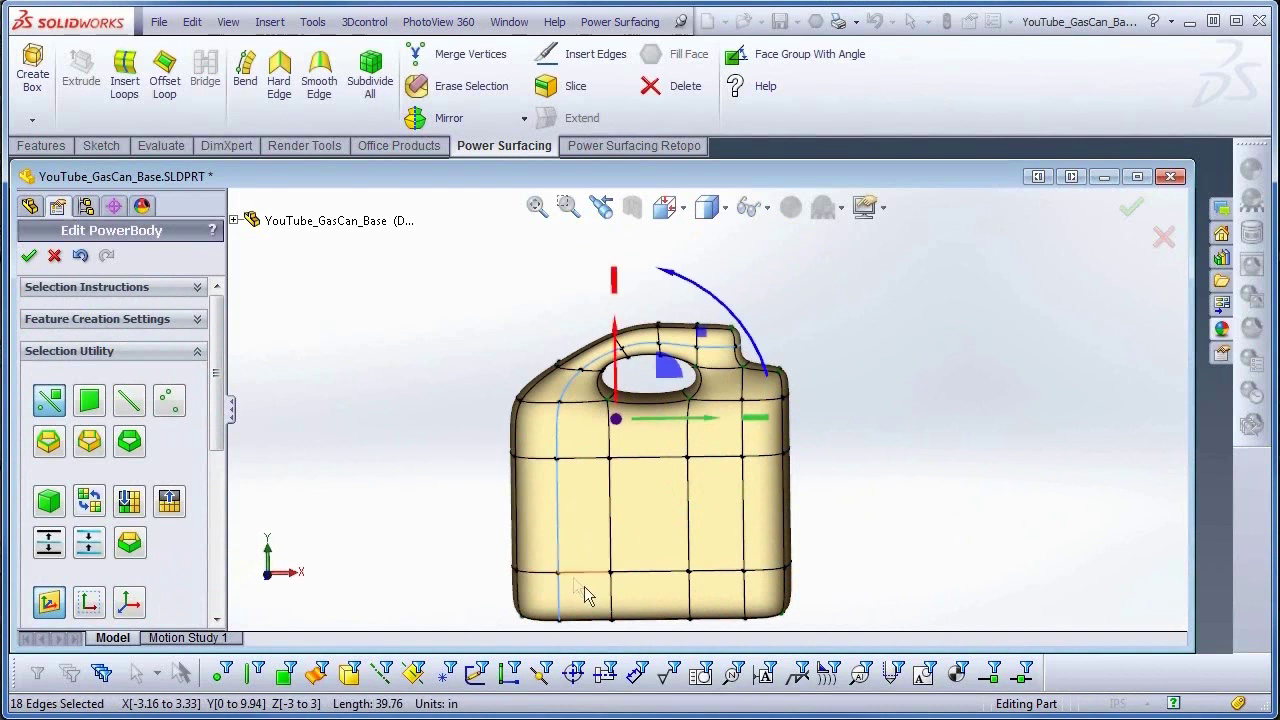
# - Select the faces of the lower central panel through the can's body and make their boundary edges hard
pyautogui.rightClick(635, 621)
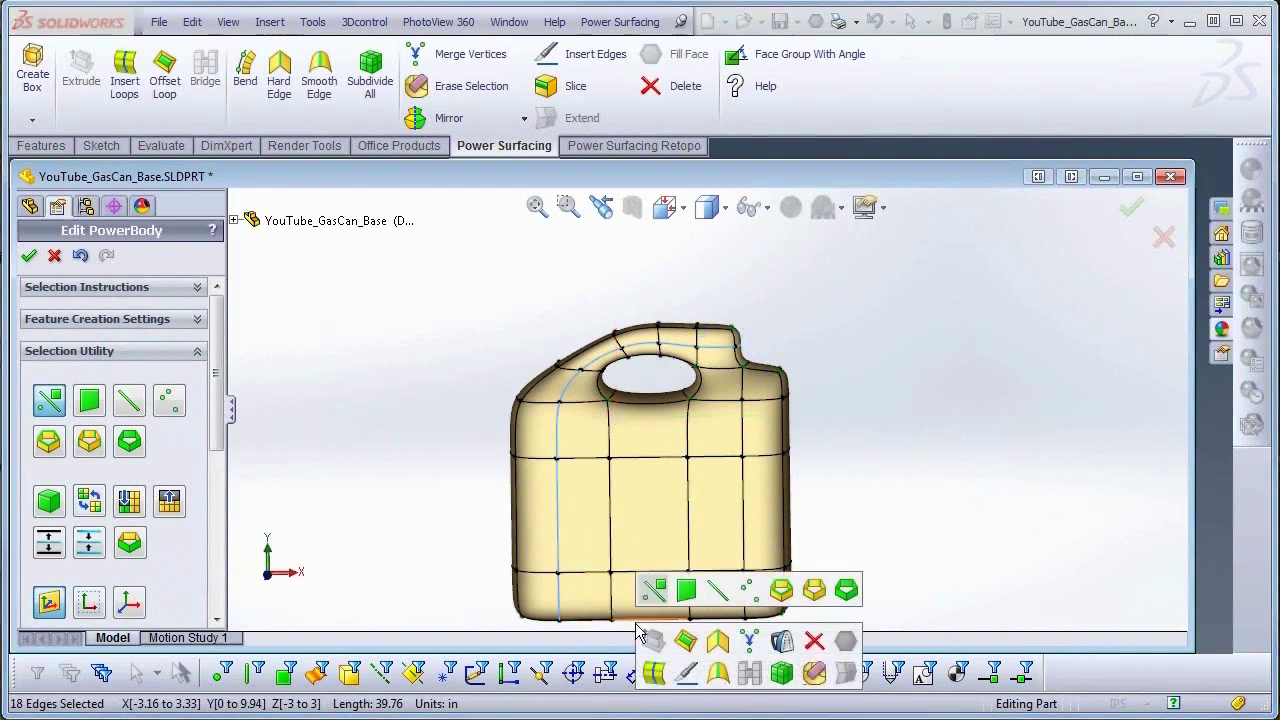
pyautogui.click(685, 590)
pyautogui.moveTo(745, 615); pyautogui.dragTo(582, 478)
pyautogui.click(703, 511)
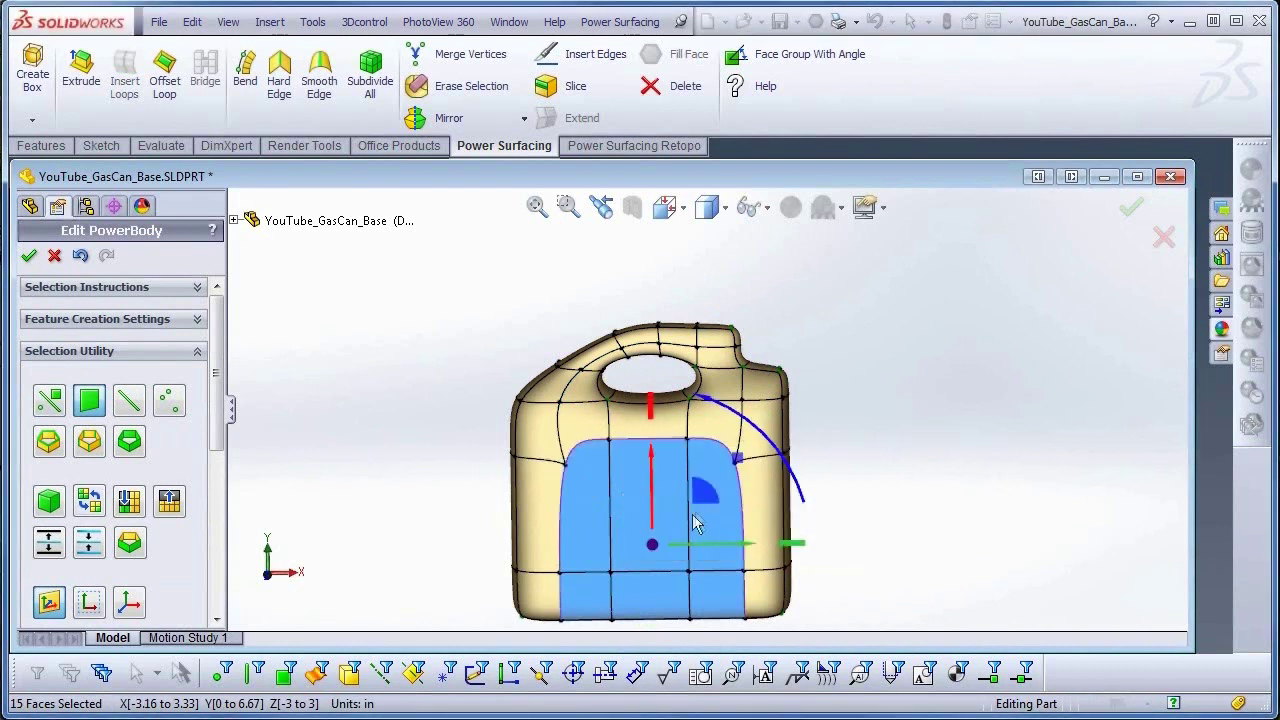
# - Insert an inward offset loop around the selected panel faces and make the inner boundary edges hard
pyautogui.rightClick(667, 502)
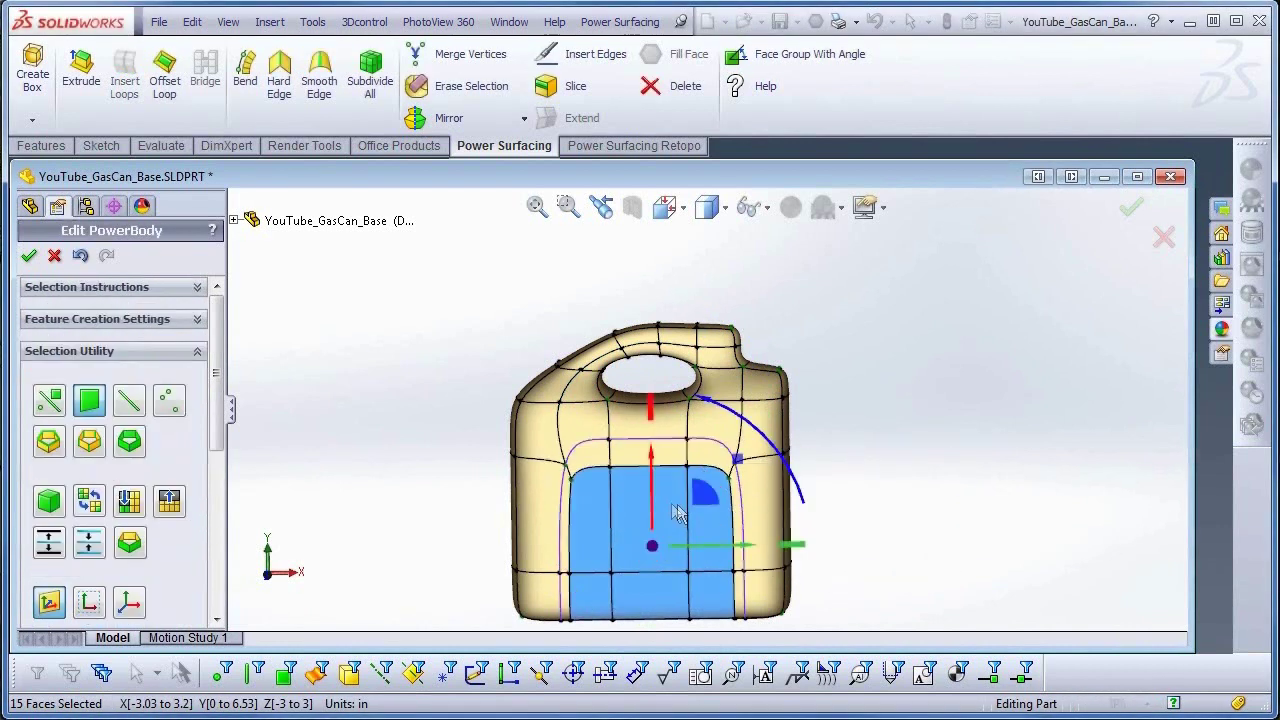
pyautogui.rightClick(670, 506)
pyautogui.click(763, 525)
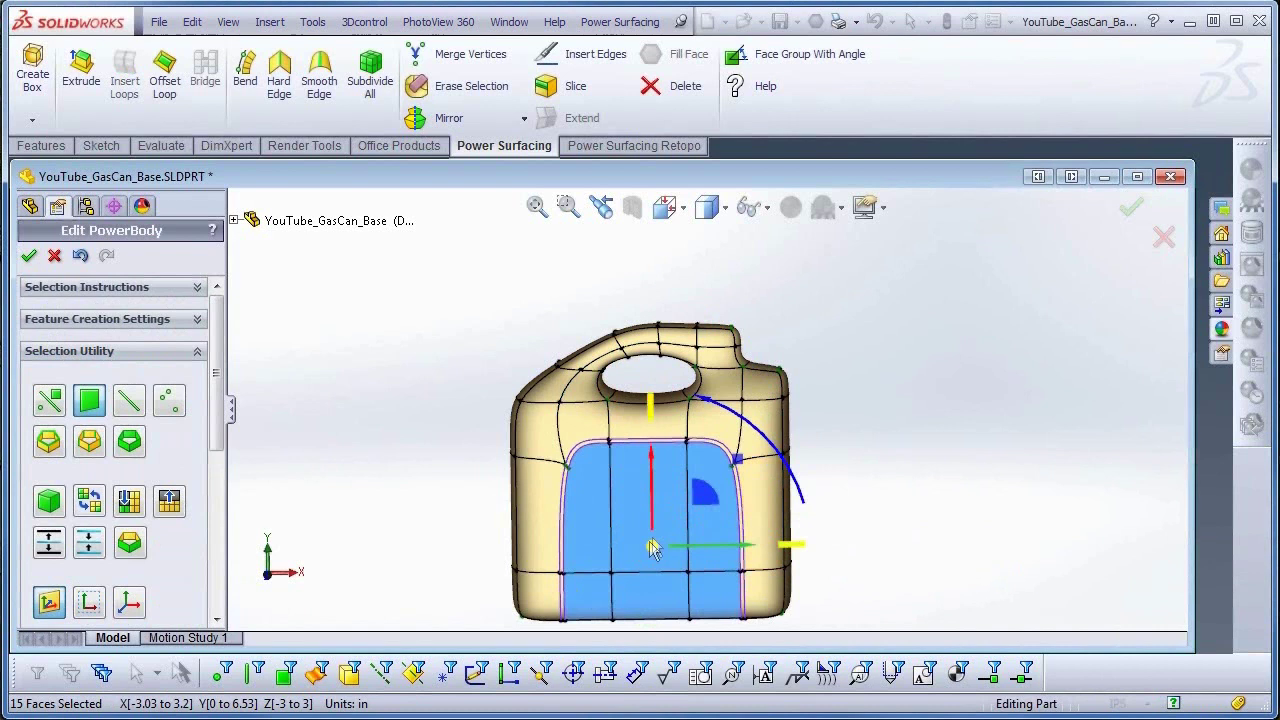
# - Scale the inner panel faces down to recess them into the body, and finish editing the PowerBody
pyautogui.moveTo(651, 549); pyautogui.dragTo(646, 585)
pyautogui.click(706, 207)
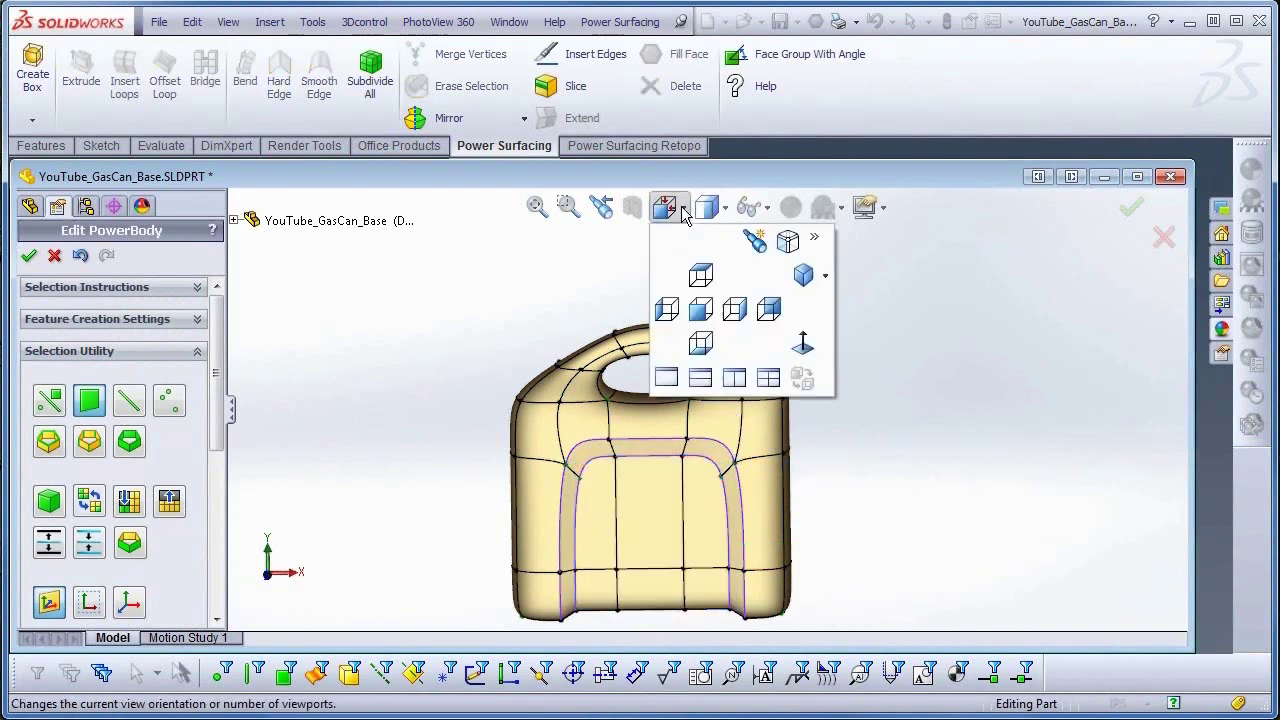
pyautogui.click(699, 310)
pyautogui.scroll(-2, 700, 366)
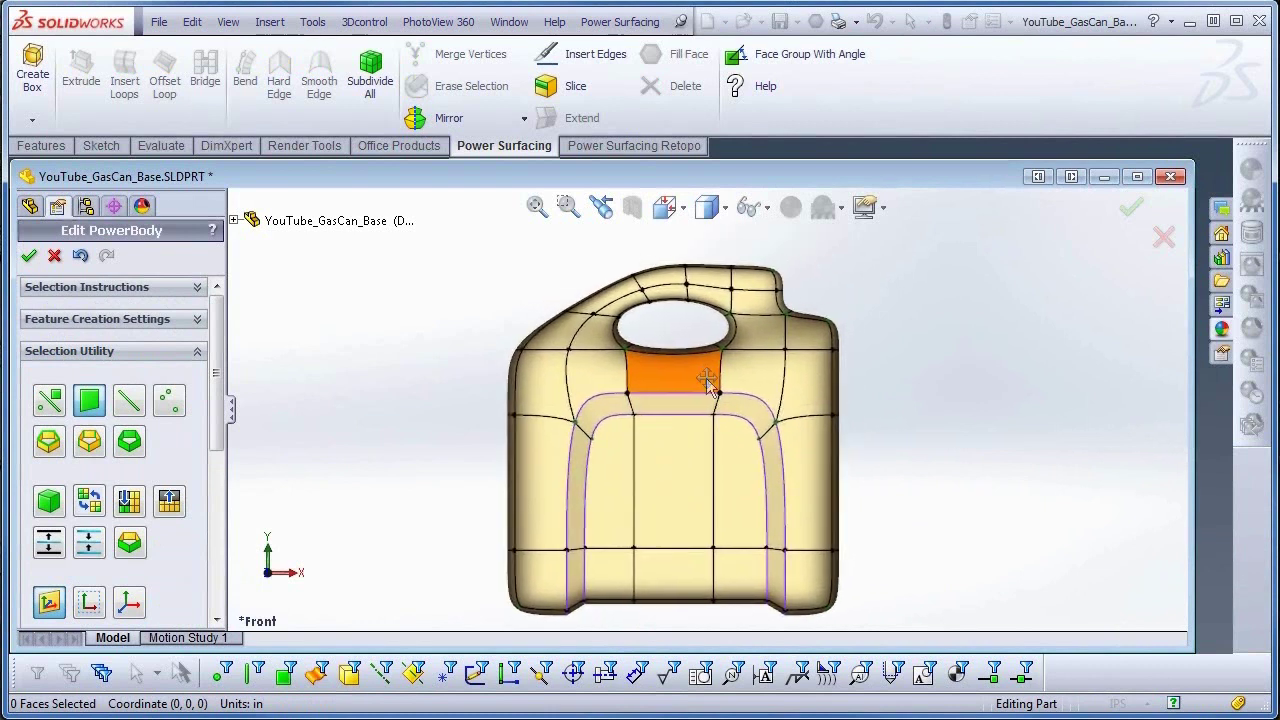
pyautogui.click(30, 257)
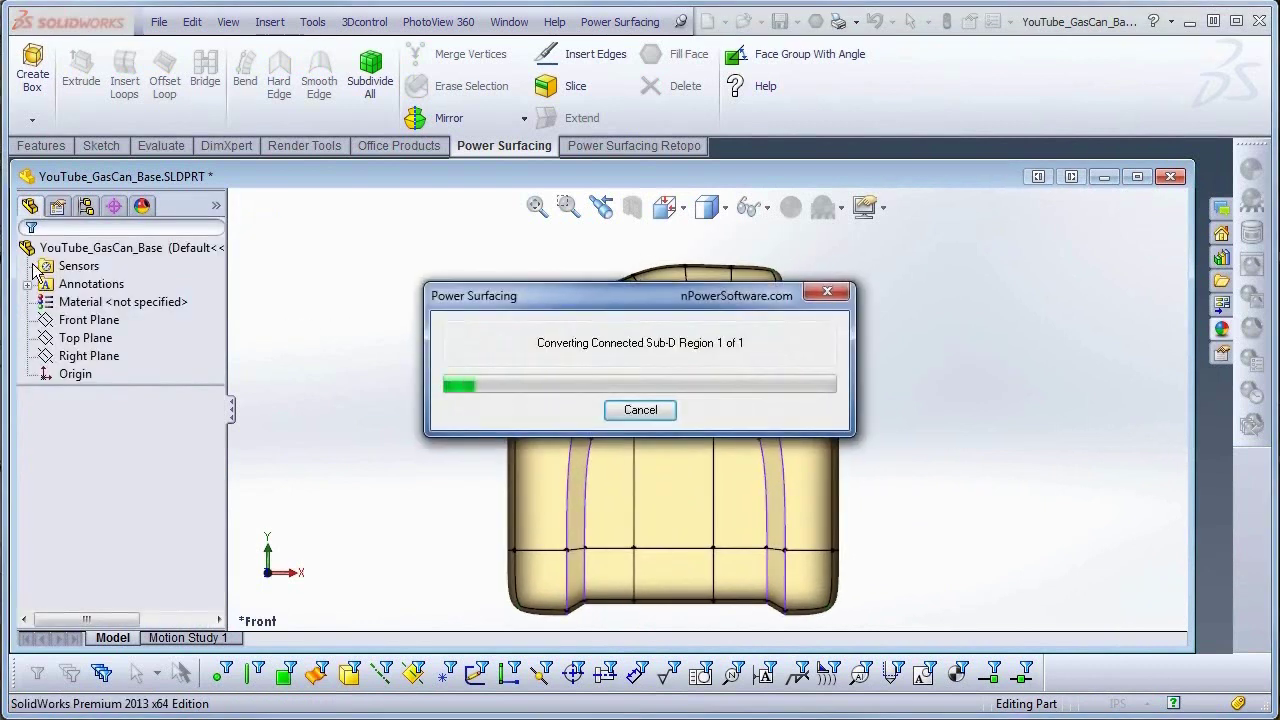
# - On the Front Plane, sketch a centerline about 2 in long running from outside the can through its sloped upper-left shoulder
pyautogui.click(88, 319)
pyautogui.click(89, 290)
pyautogui.click(155, 54)
pyautogui.click(168, 101)
pyautogui.click(532, 275)
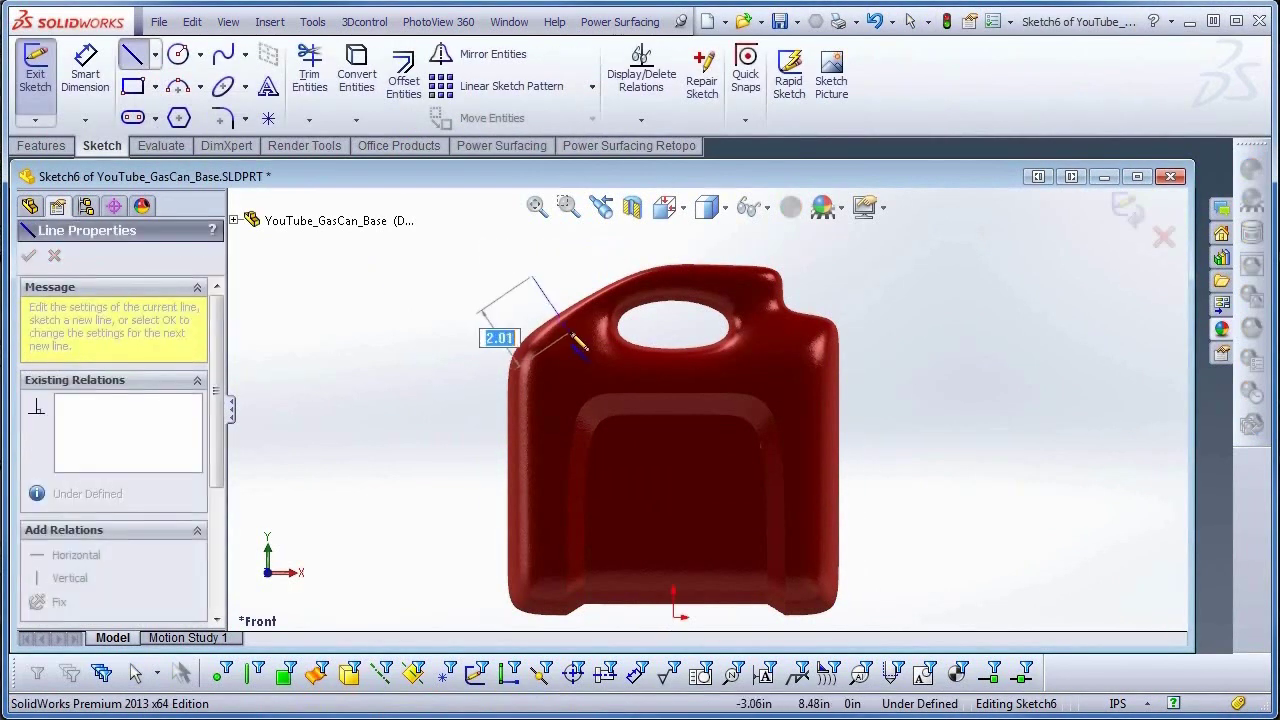
pyautogui.rightClick(570, 332)
pyautogui.click(611, 347)
pyautogui.click(36, 75)
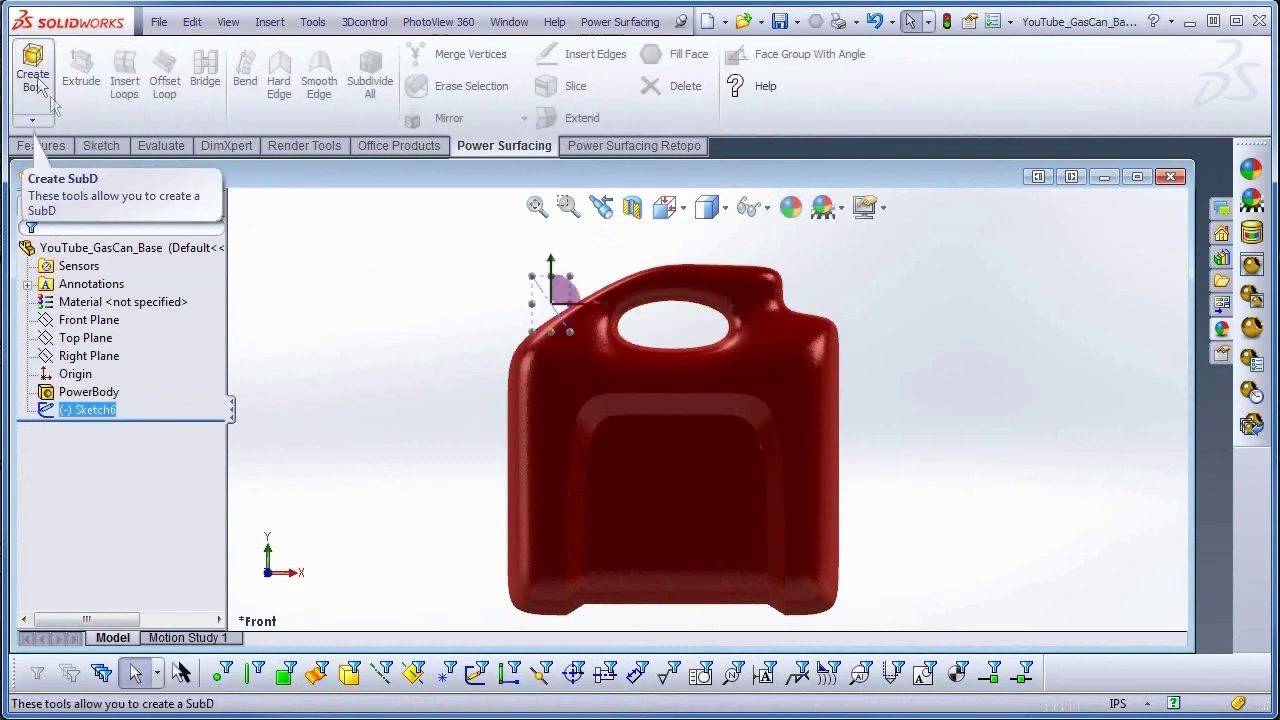
# - Create a reference plane perpendicular to the sketched centerline through its lower endpoint
pyautogui.click(42, 146)
pyautogui.click(794, 78)
pyautogui.click(801, 141)
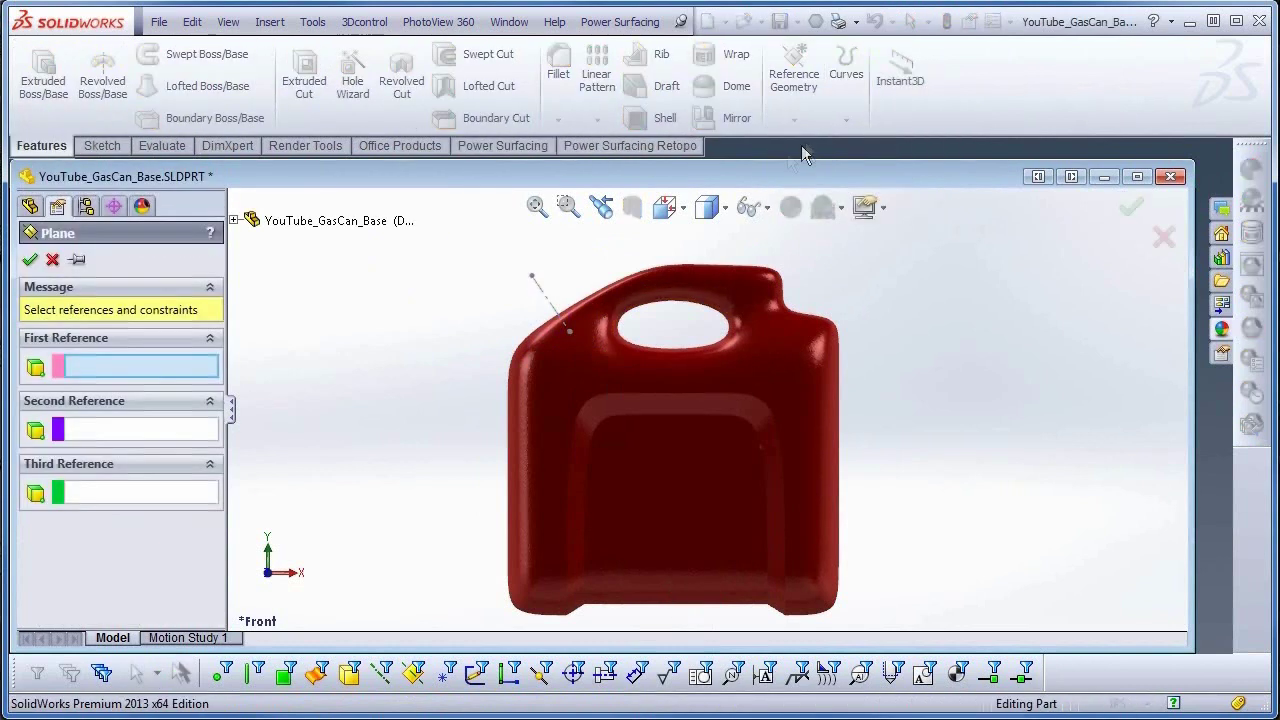
pyautogui.click(564, 323)
pyautogui.click(572, 333)
pyautogui.click(30, 259)
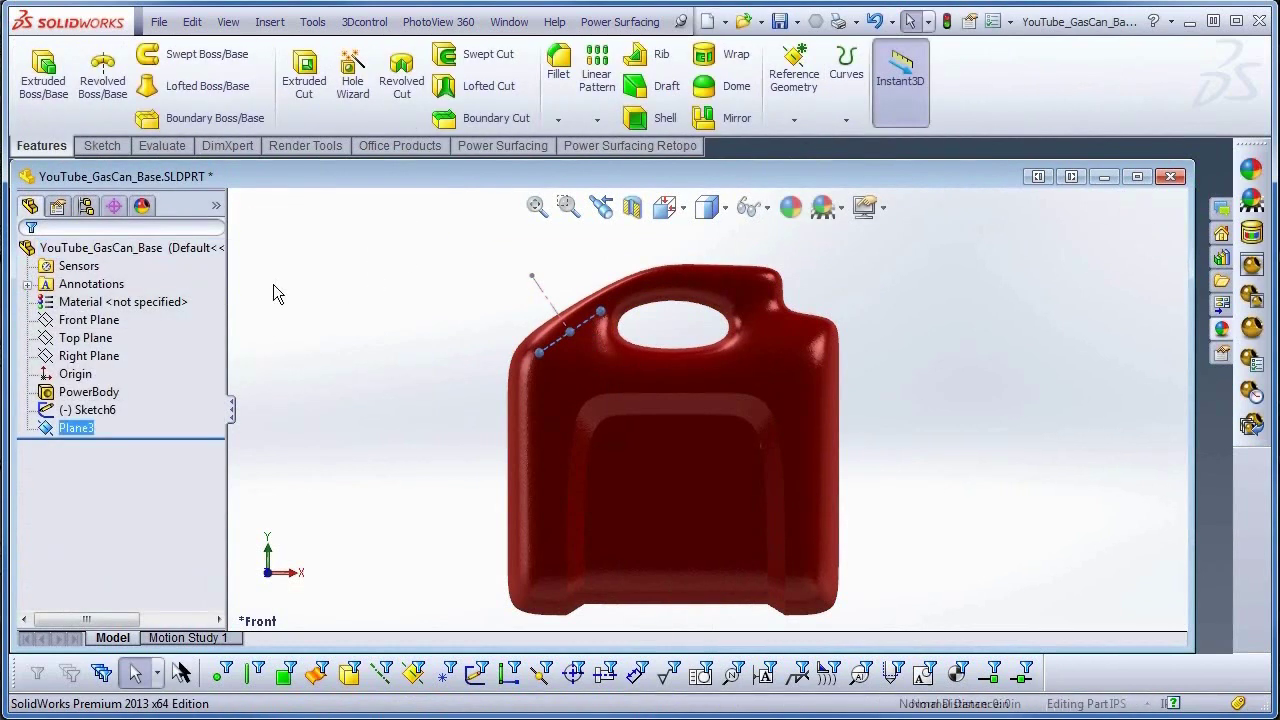
# - Sketch a circle for the filler neck on the new plane, centred on the centerline's lower endpoint
pyautogui.moveTo(275, 294); pyautogui.dragTo(293, 399, button='middle')
pyautogui.rightClick(76, 430)
pyautogui.click(88, 395)
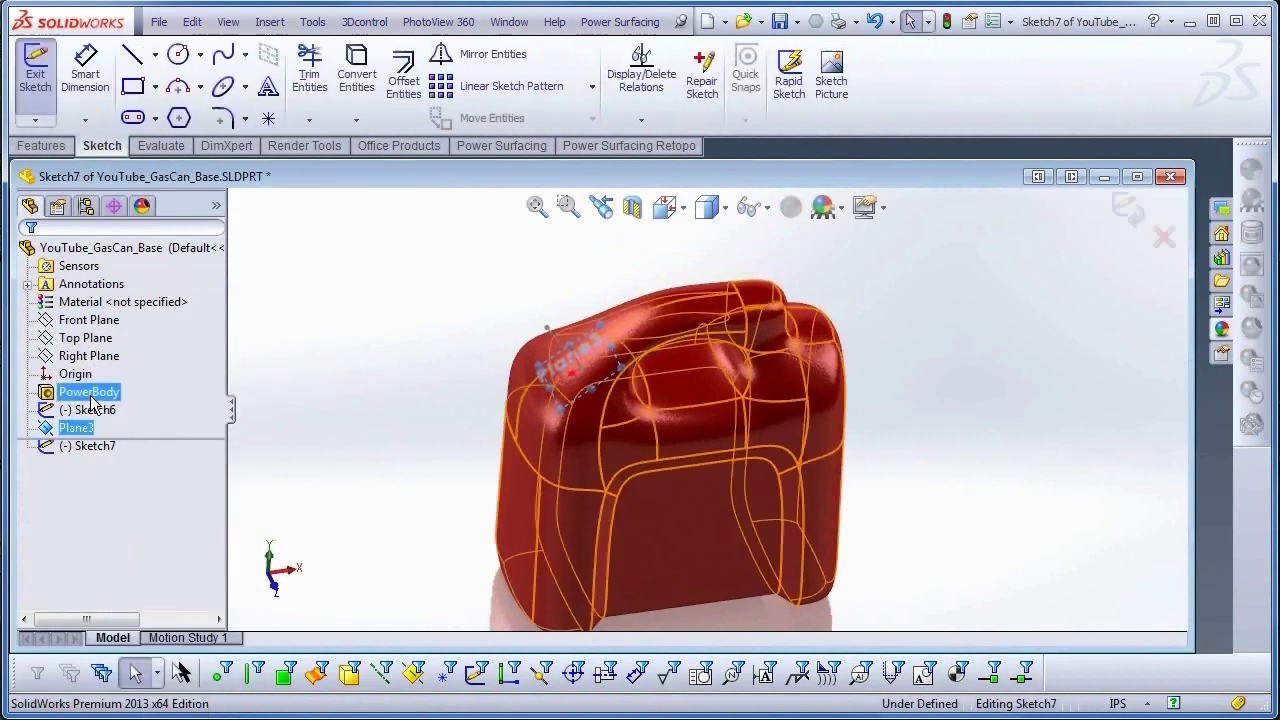
pyautogui.click(178, 55)
pyautogui.click(583, 367)
pyautogui.click(599, 386)
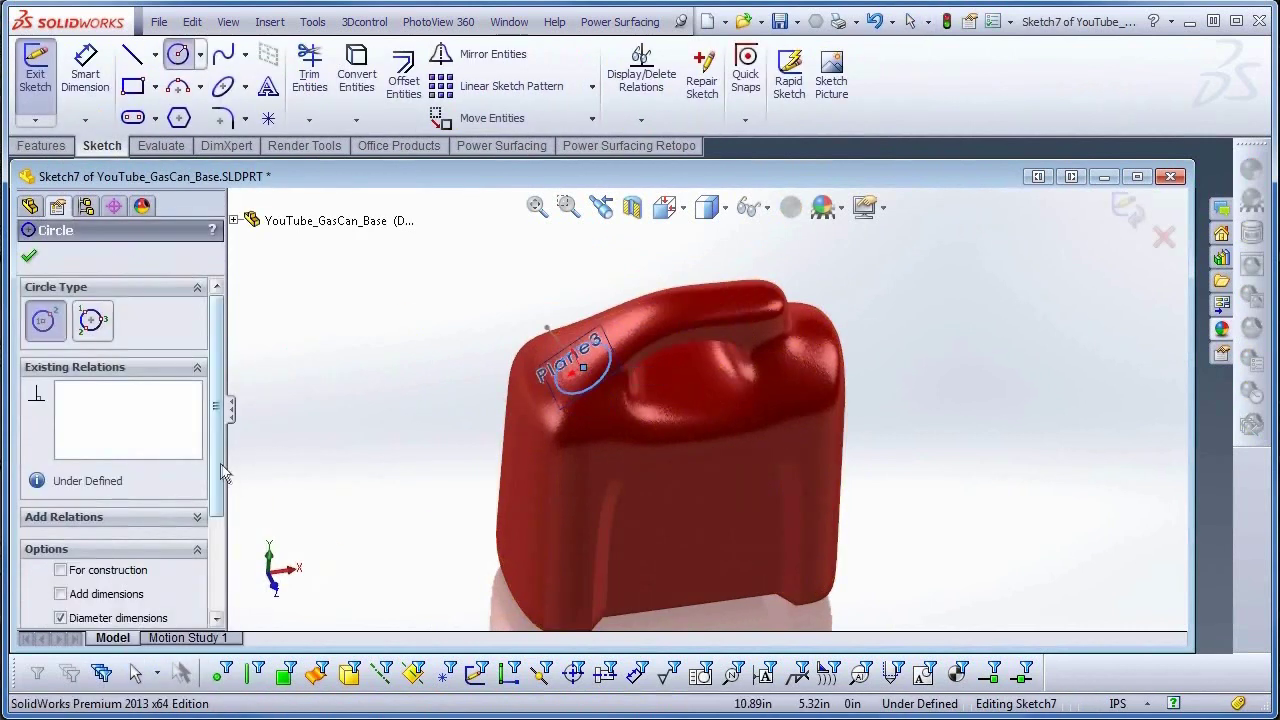
pyautogui.moveTo(218, 474); pyautogui.dragTo(217, 580)
pyautogui.click(144, 584)
pyautogui.click(29, 256)
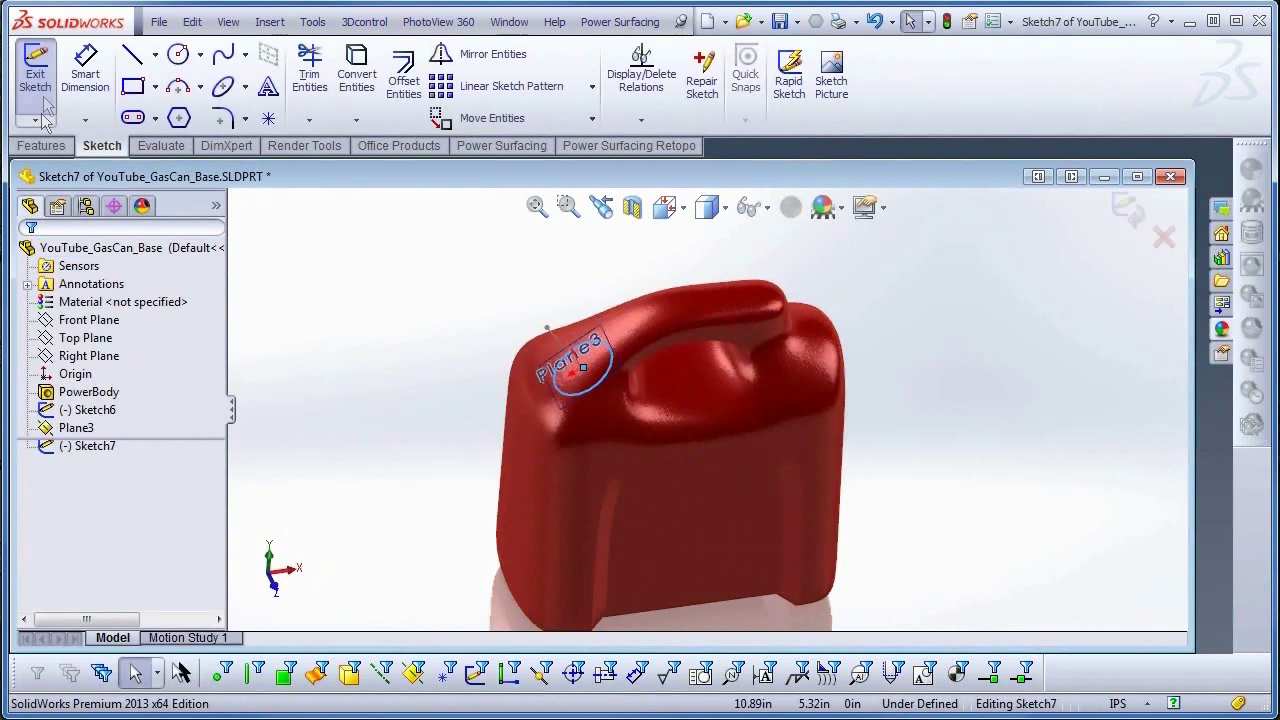
# - Extrude the circle 1.75 in outward from the shoulder to form the filler neck
pyautogui.click(41, 145)
pyautogui.click(43, 80)
pyautogui.click(37, 372)
pyautogui.moveTo(395, 510); pyautogui.dragTo(374, 427, button='middle')
pyautogui.click(29, 256)
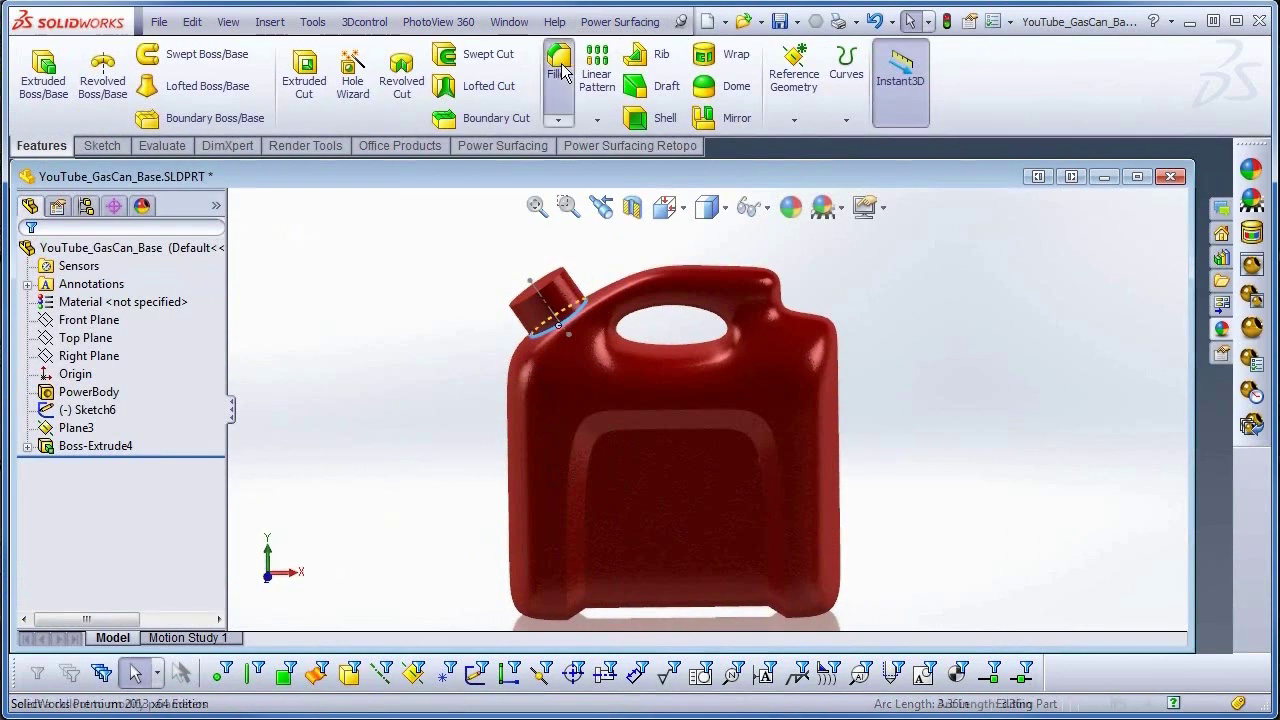
# - Fillet the edge where the filler neck meets the can's body with a 0.2 in radius
pyautogui.click(558, 63)
pyautogui.write('.2')
pyautogui.click(29, 256)
# - Fillet the inner and outer edges of the recessed panel with a 0.1 in radius
pyautogui.click(558, 63)
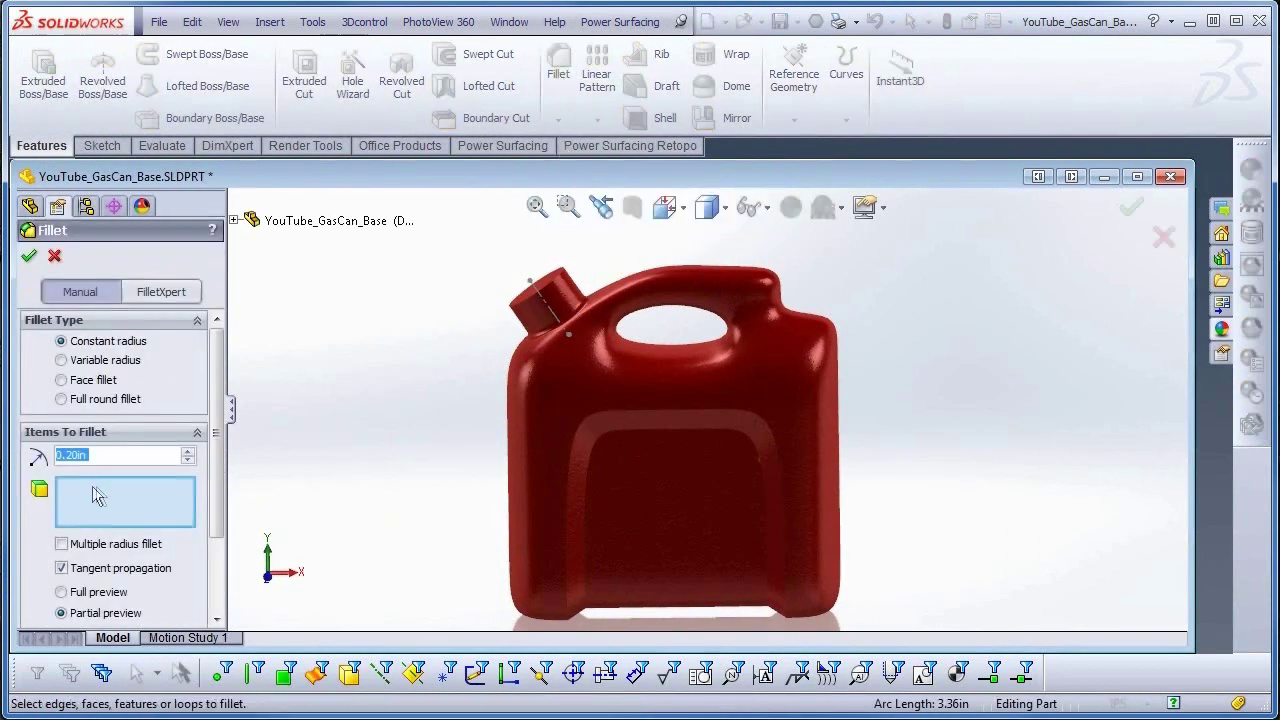
pyautogui.write('.1')
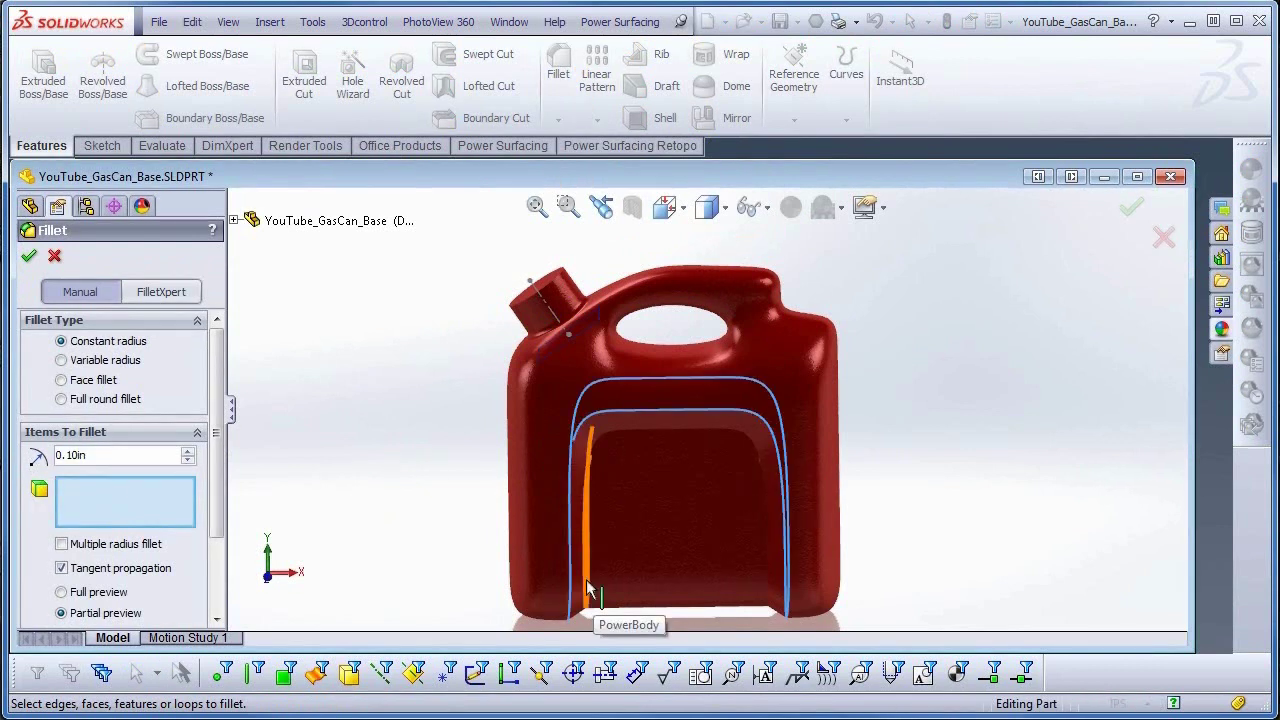
pyautogui.click(588, 585)
pyautogui.click(574, 583)
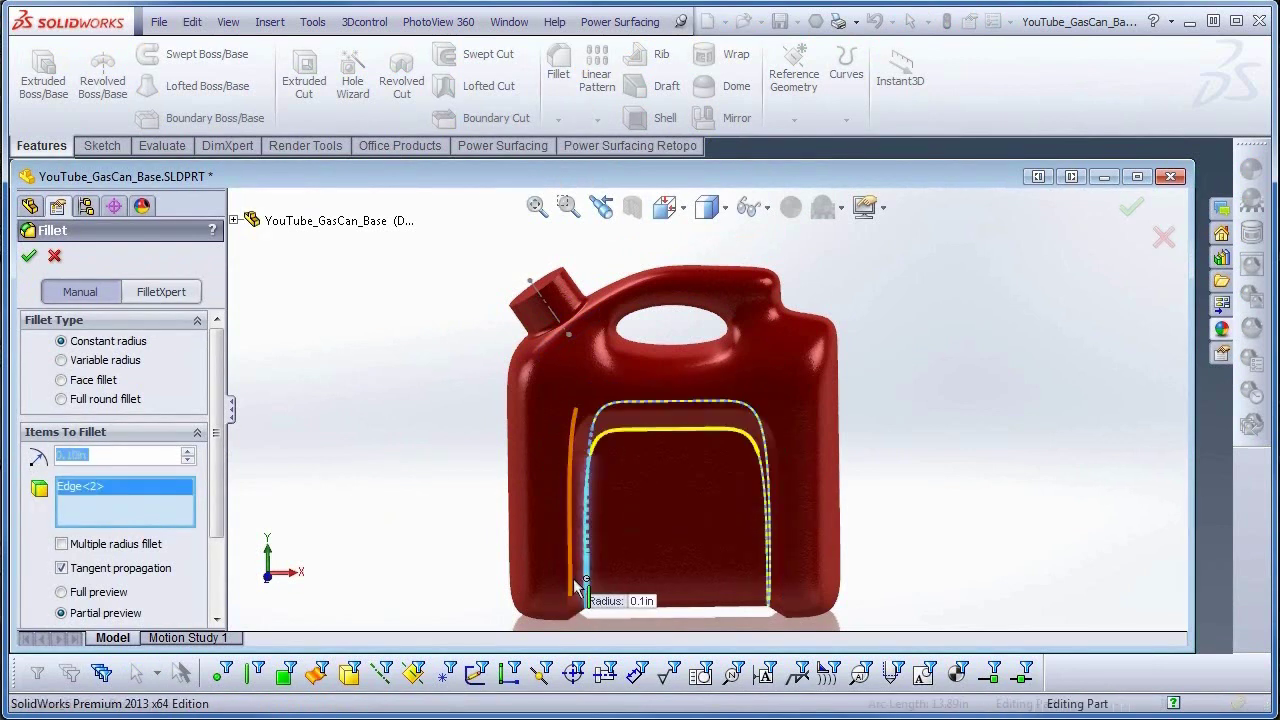
pyautogui.click(30, 257)
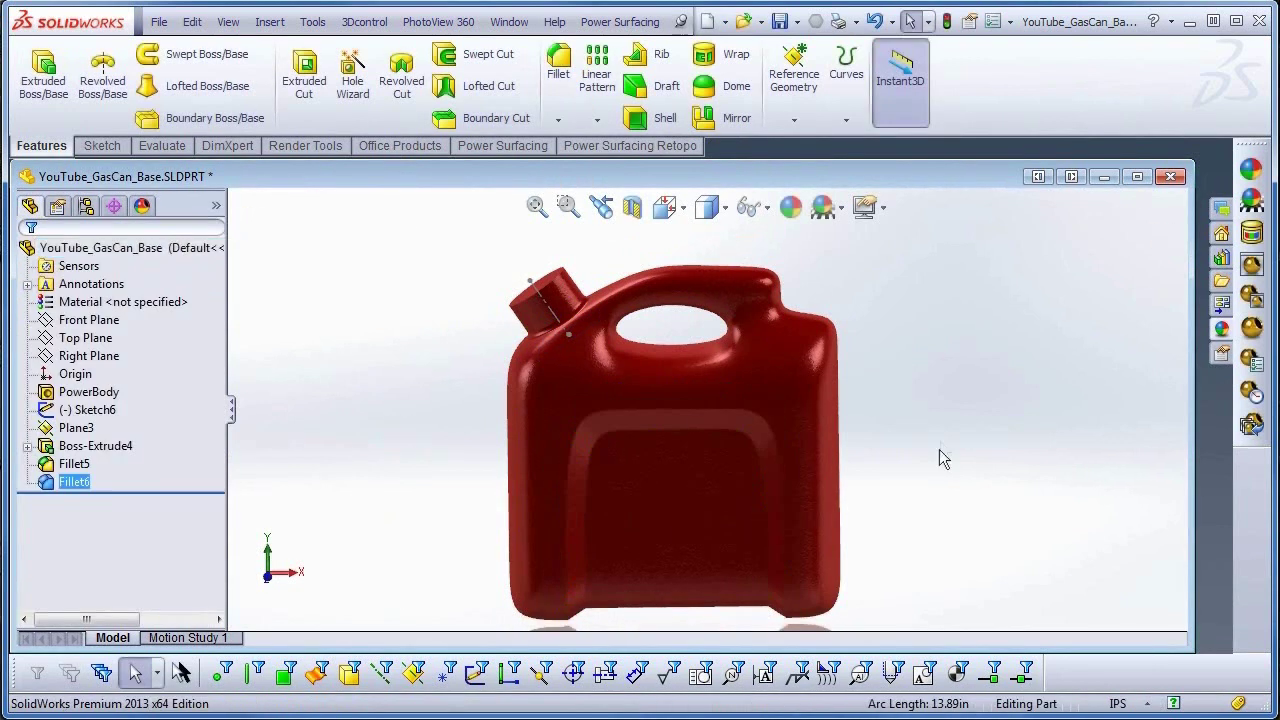
# - Shell the can with a 0.10 in wall thickness, removing the end face of the filler neck
pyautogui.moveTo(941, 450); pyautogui.dragTo(934, 254, button='middle')
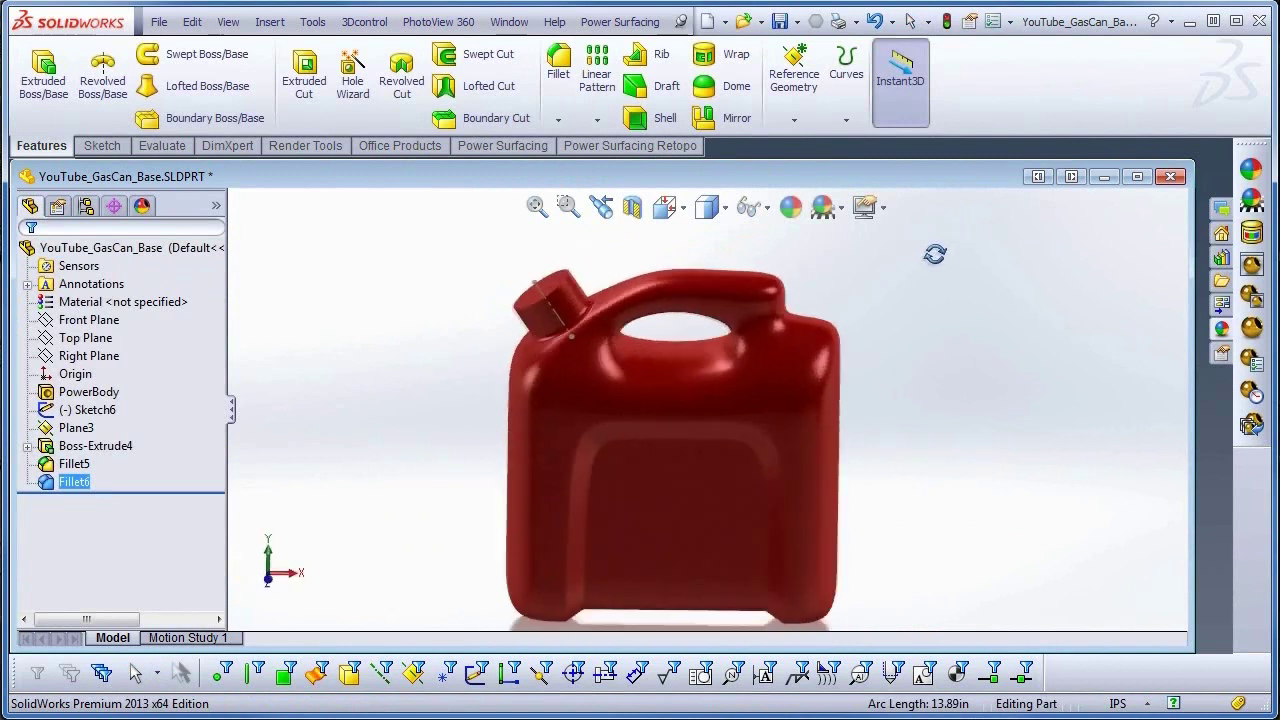
pyautogui.click(565, 298)
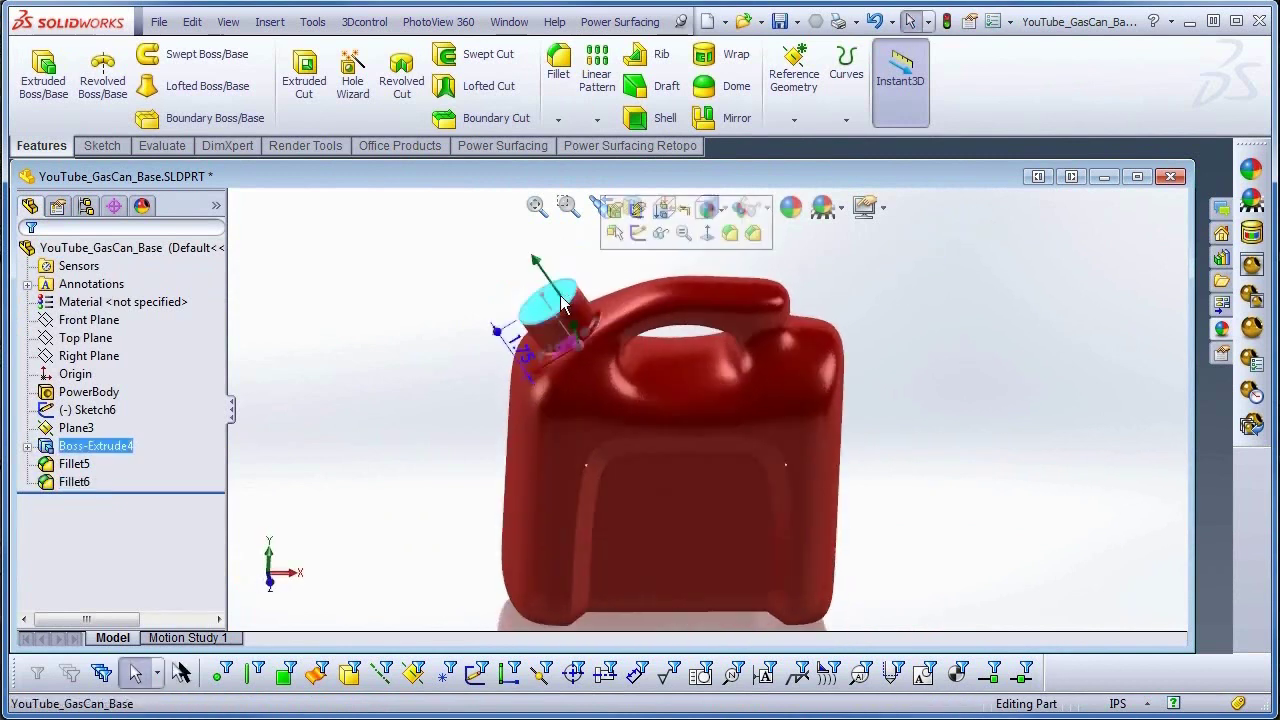
pyautogui.click(665, 120)
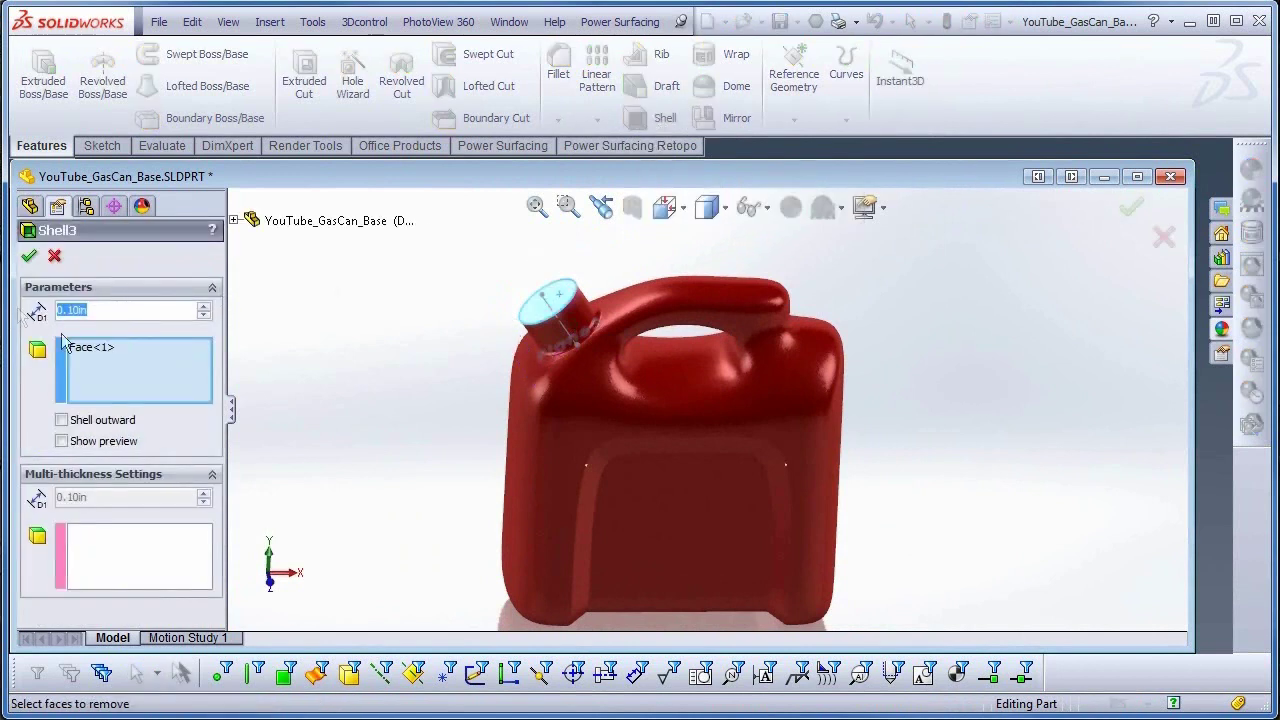
pyautogui.click(30, 257)
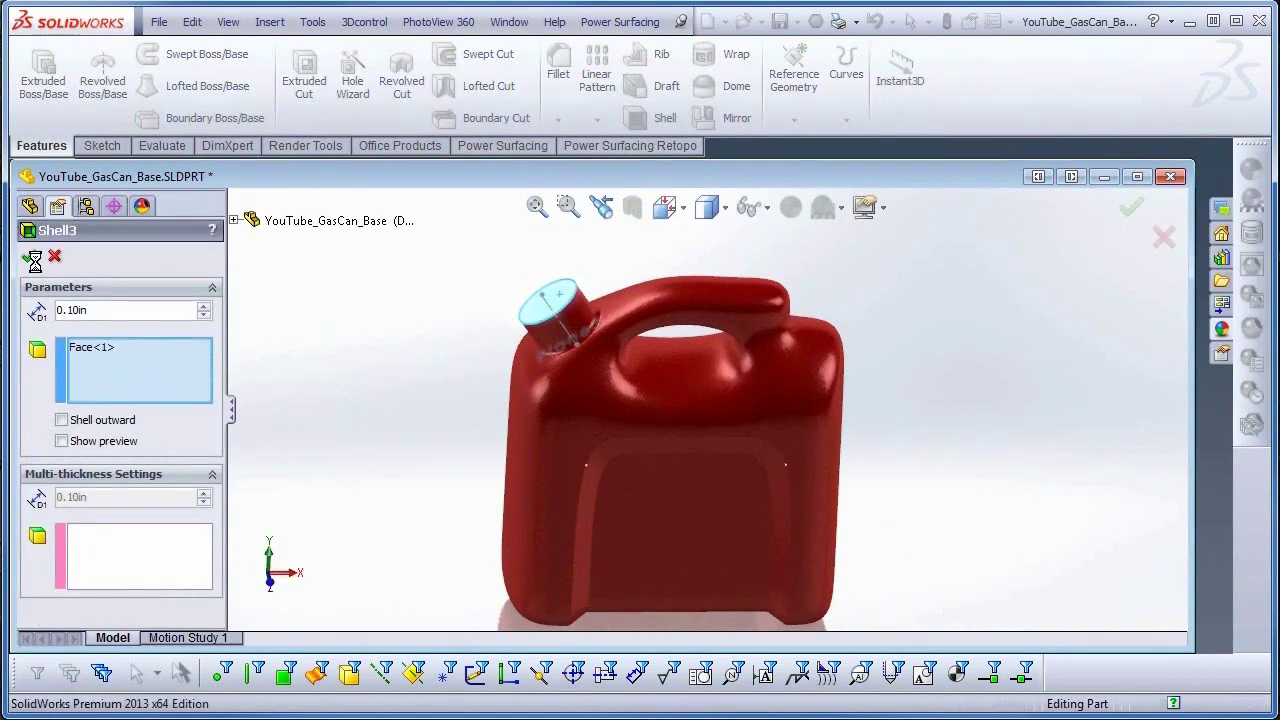
# - Examine the shelled can's interior with a temporary section view on the Front Plane
pyautogui.moveTo(905, 373); pyautogui.dragTo(900, 300, button='middle')
pyautogui.click(632, 207)
pyautogui.moveTo(882, 440); pyautogui.dragTo(912, 454, button='middle')
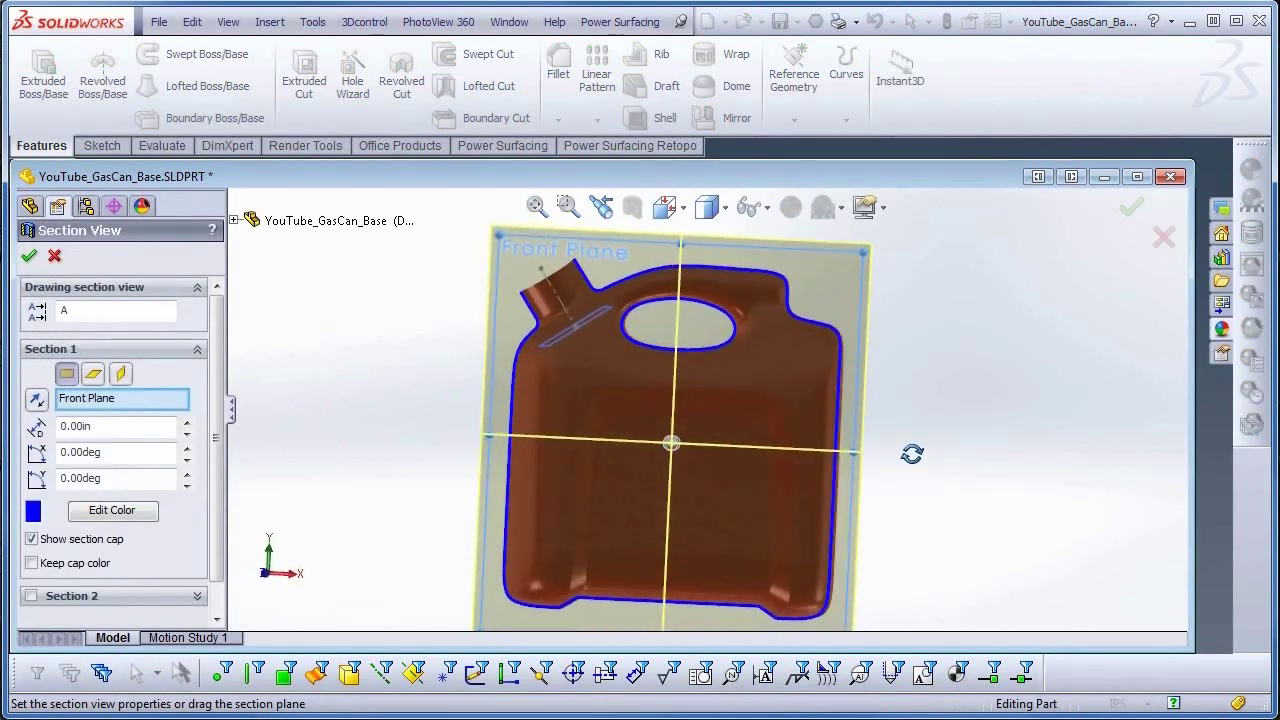
pyautogui.click(52, 257)
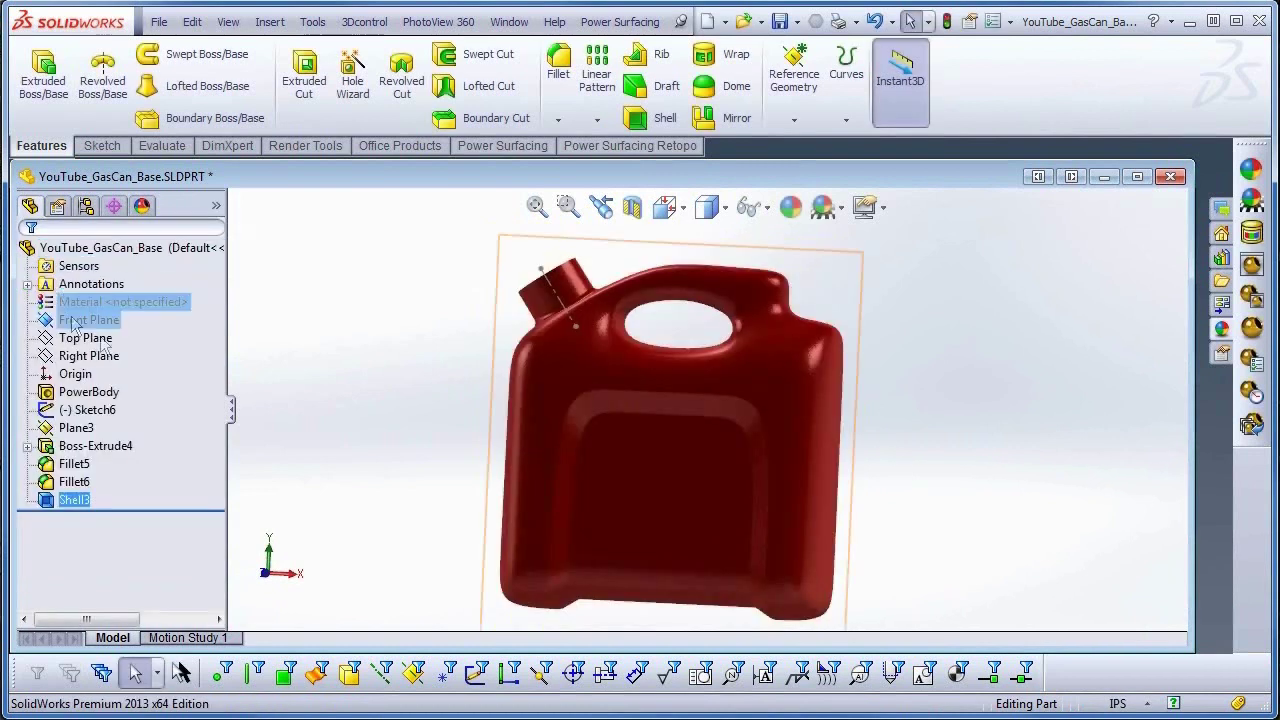
pyautogui.moveTo(290, 382); pyautogui.dragTo(454, 417, button='middle')
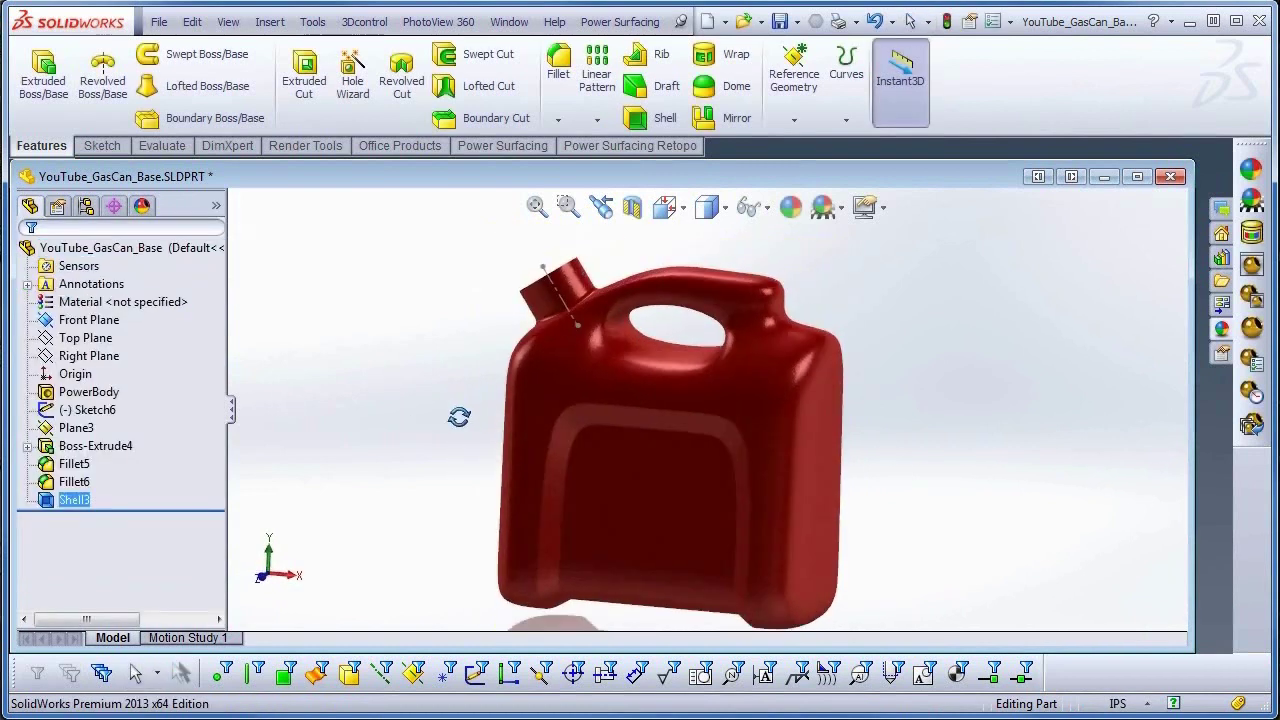
# - Edit the PowerBody to reshape the can's upper-right shoulder by moving its four corner vertices, and rebuild the model
pyautogui.click(88, 391)
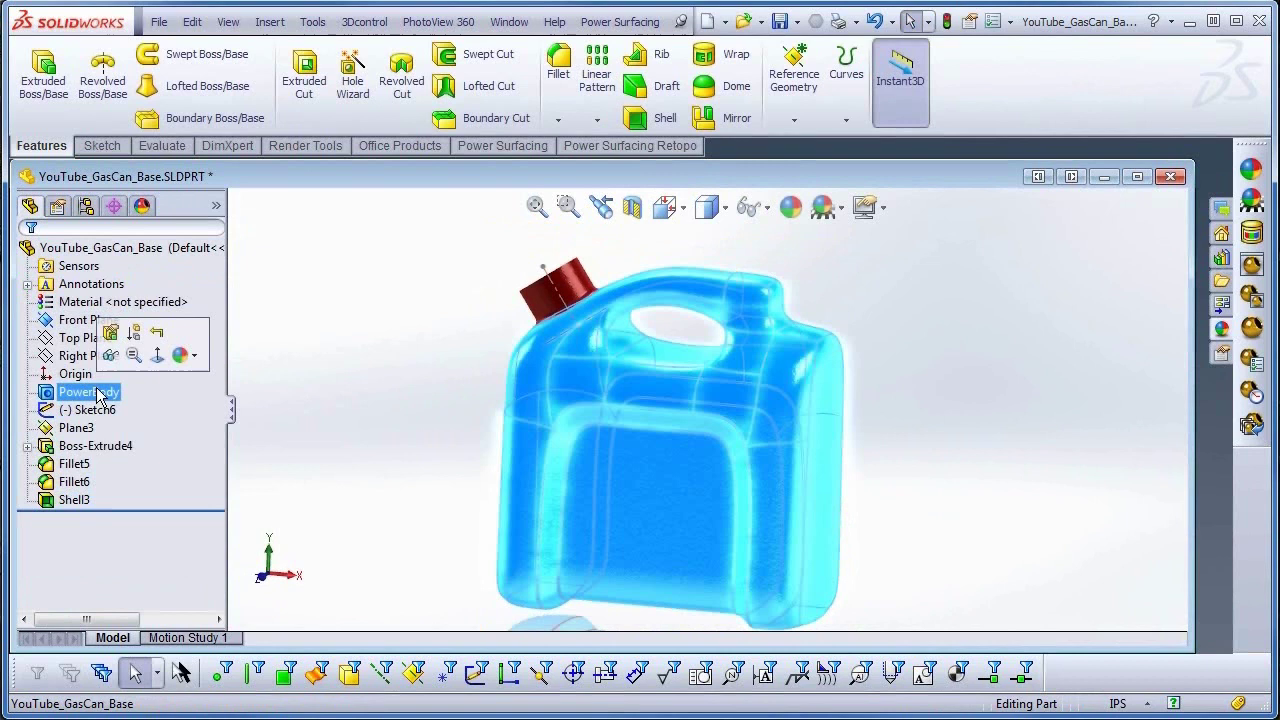
pyautogui.click(117, 340)
pyautogui.moveTo(783, 565); pyautogui.dragTo(928, 333, button='middle')
pyautogui.moveTo(876, 279); pyautogui.dragTo(843, 344)
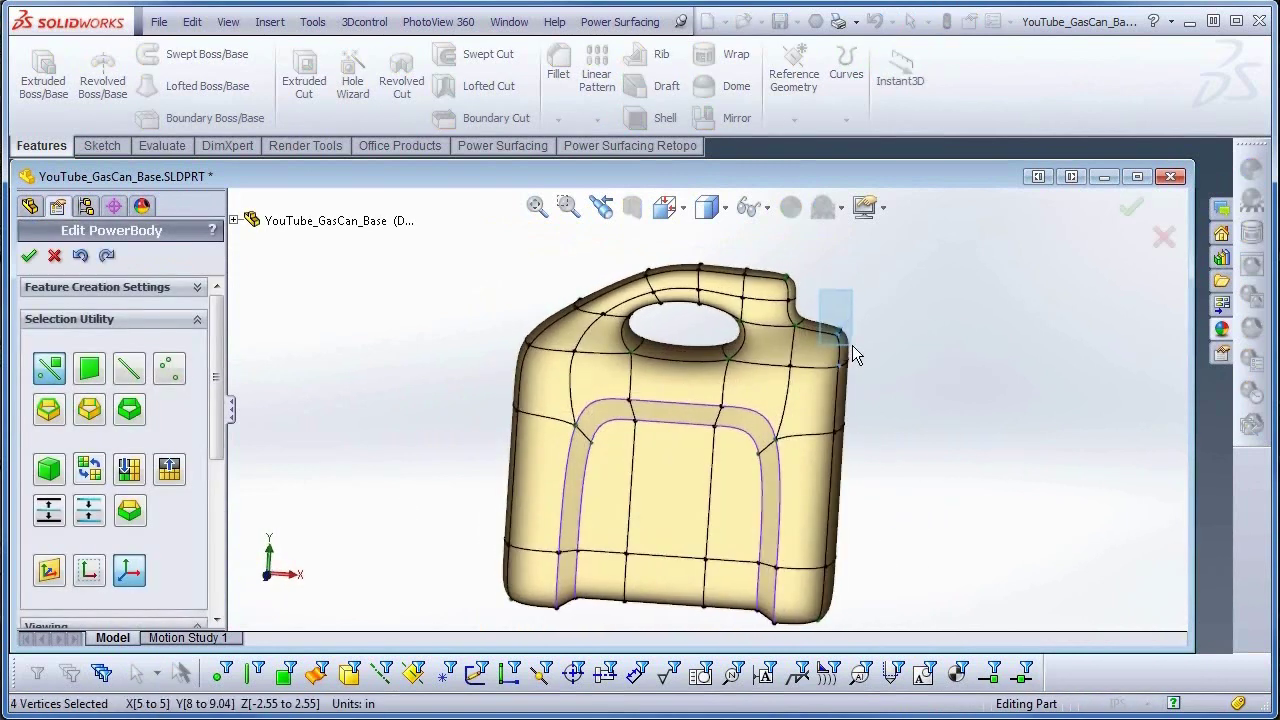
pyautogui.moveTo(912, 282); pyautogui.dragTo(888, 290)
pyautogui.click(31, 258)
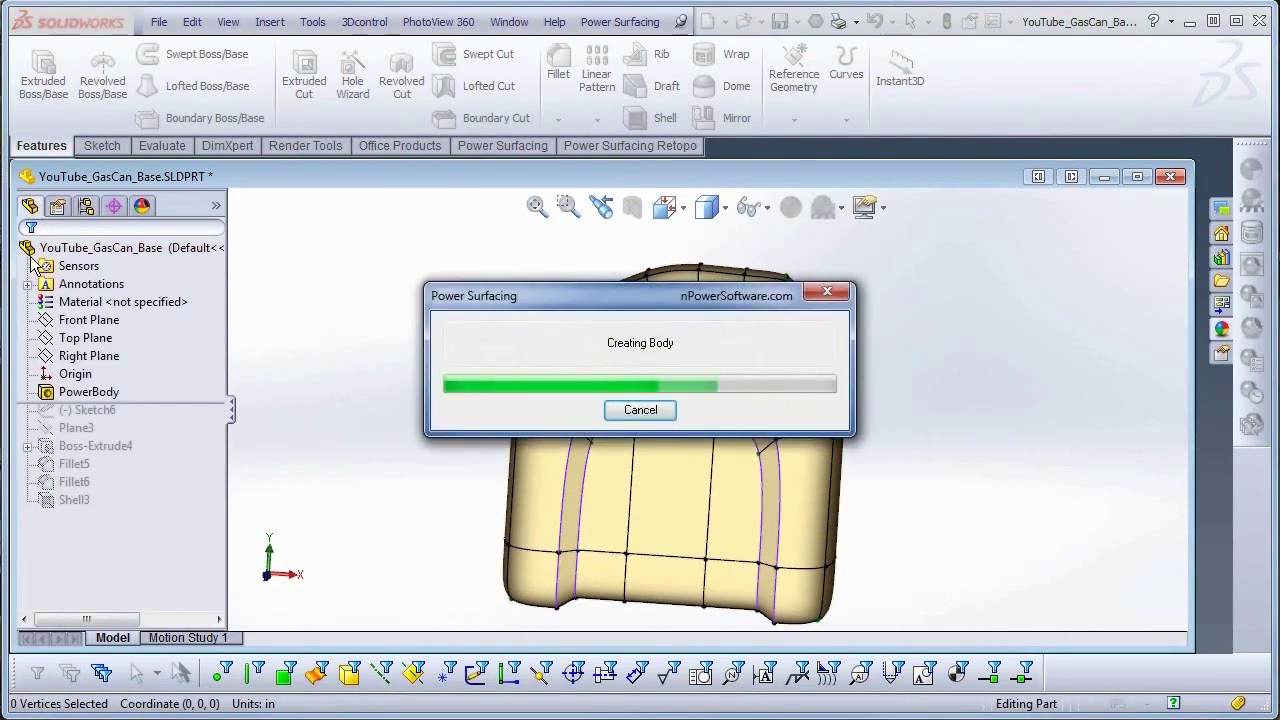
pyautogui.moveTo(430, 400); pyautogui.dragTo(449, 374, button='middle')
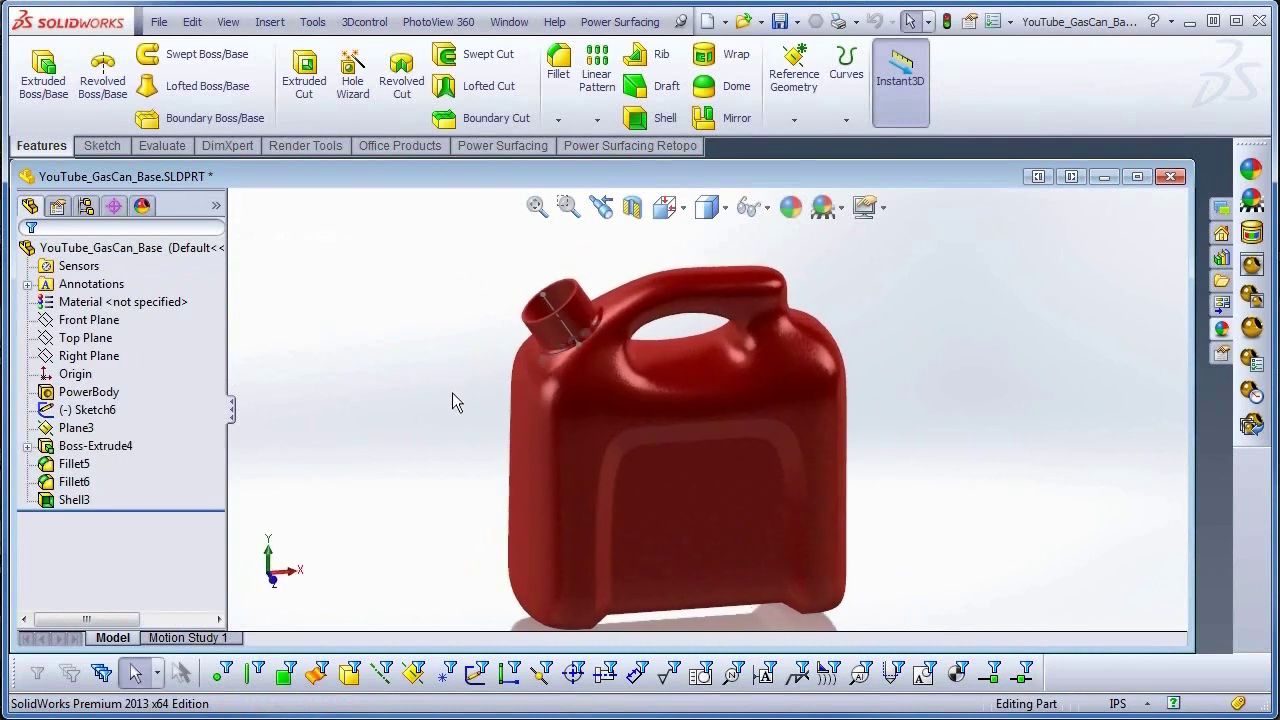